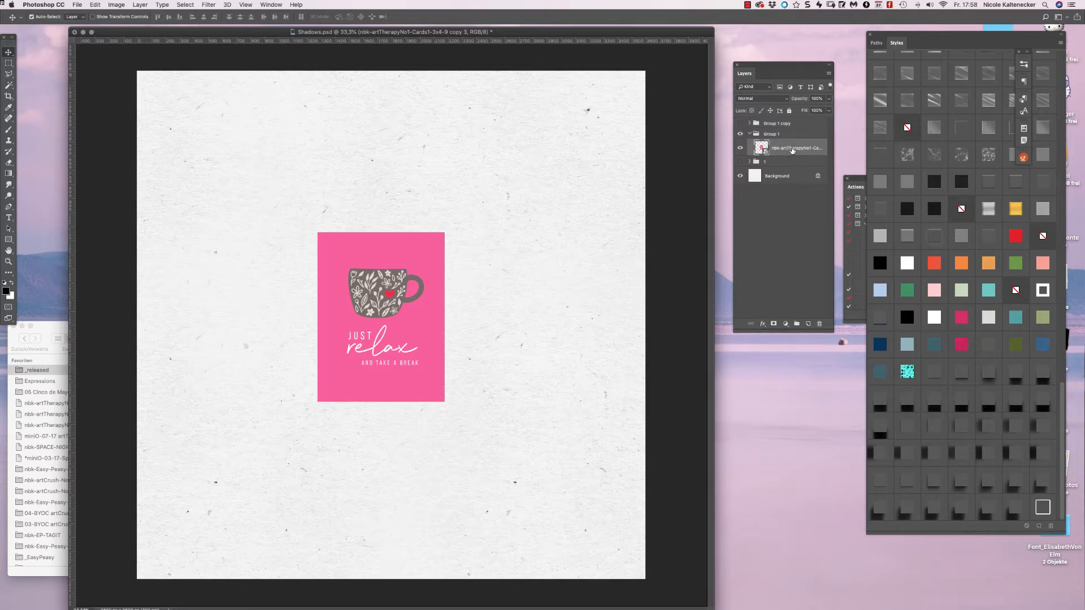
Duplicate the pink card layer in Group 1 and rasterize the lower of the two card layers
right_click(792, 151)
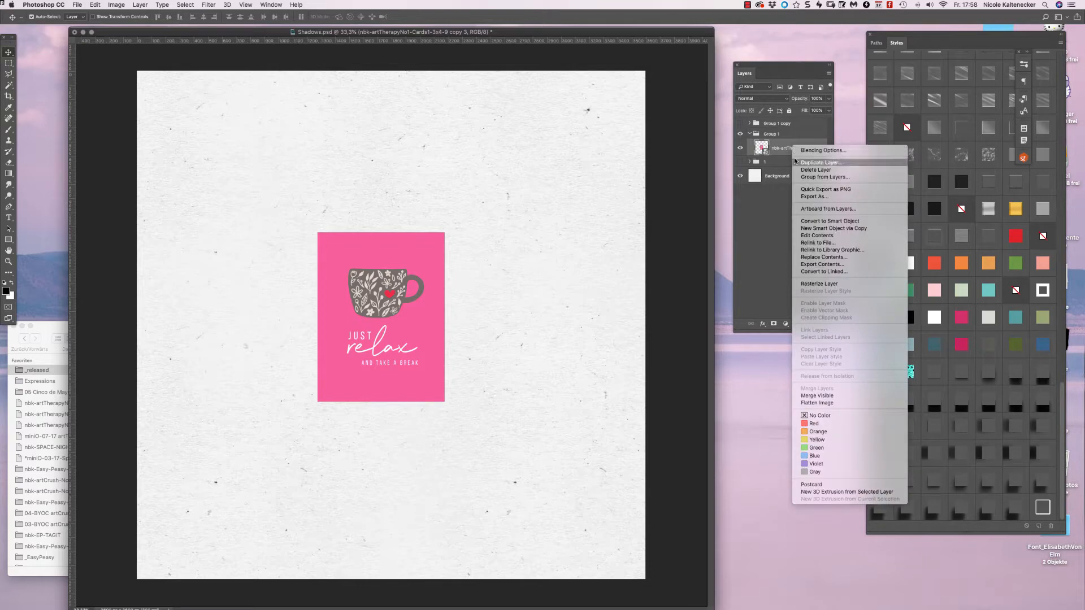
left_click(829, 164)
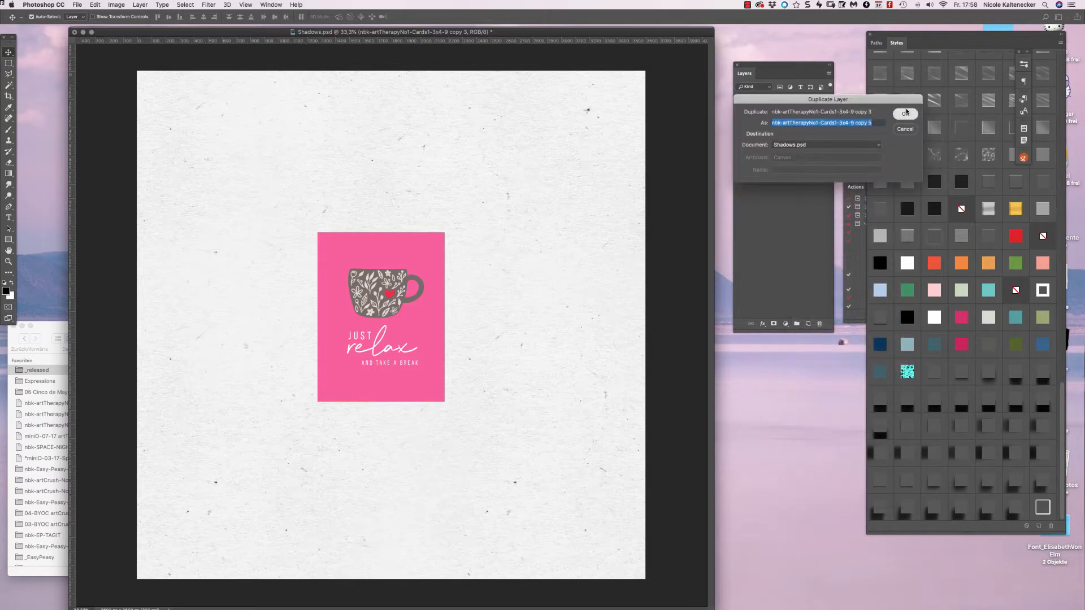
left_click(893, 118)
left_click(795, 168)
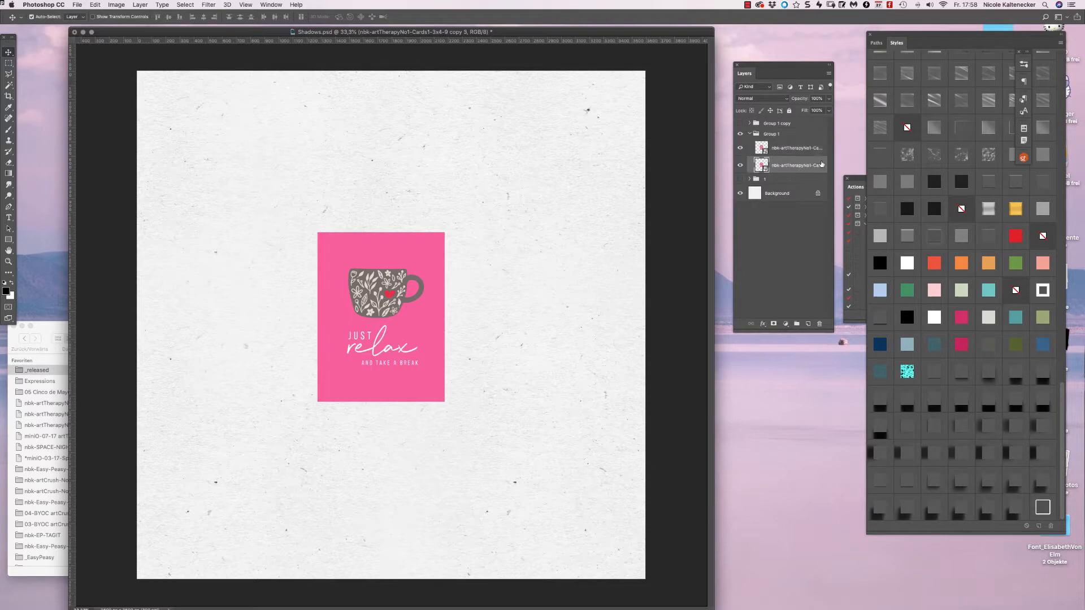
right_click(800, 163)
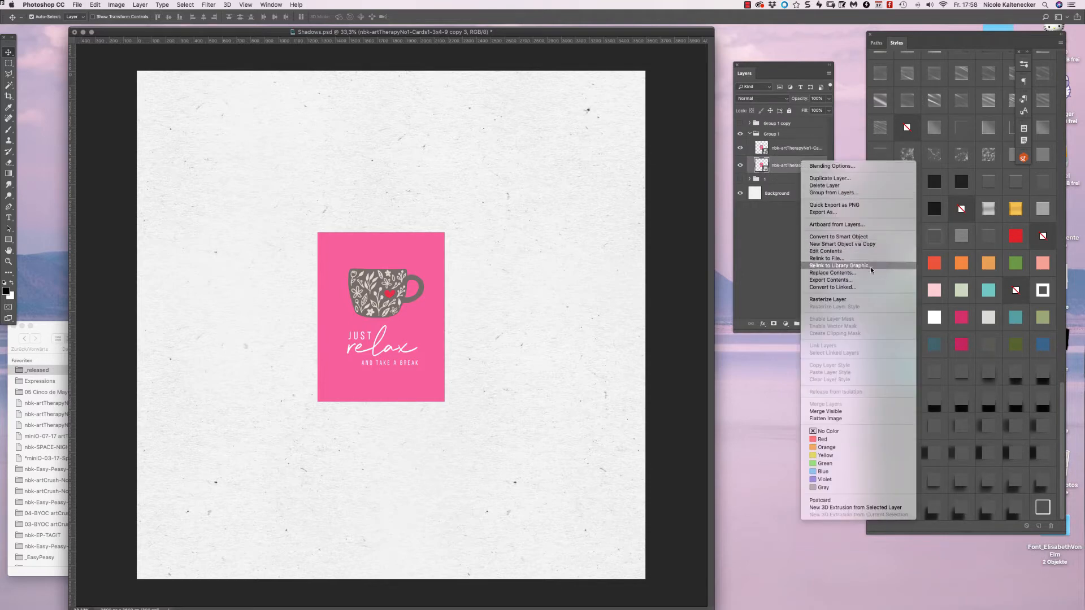
left_click(851, 303)
With the upper card layer hidden, select the rasterized card's pixels, fill them with black and deselect
right_click(763, 168)
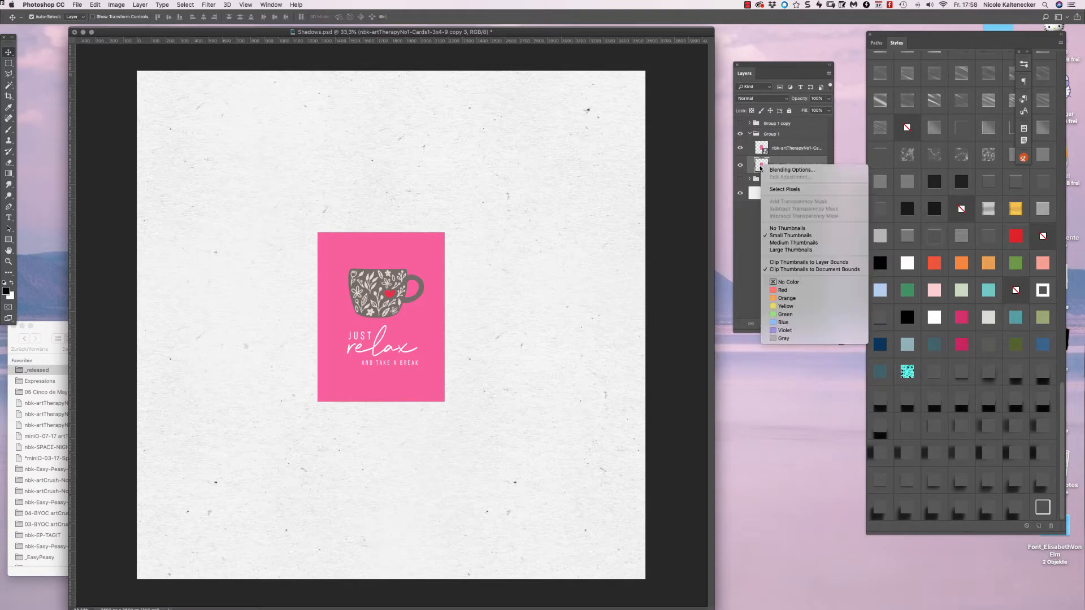
left_click(781, 190)
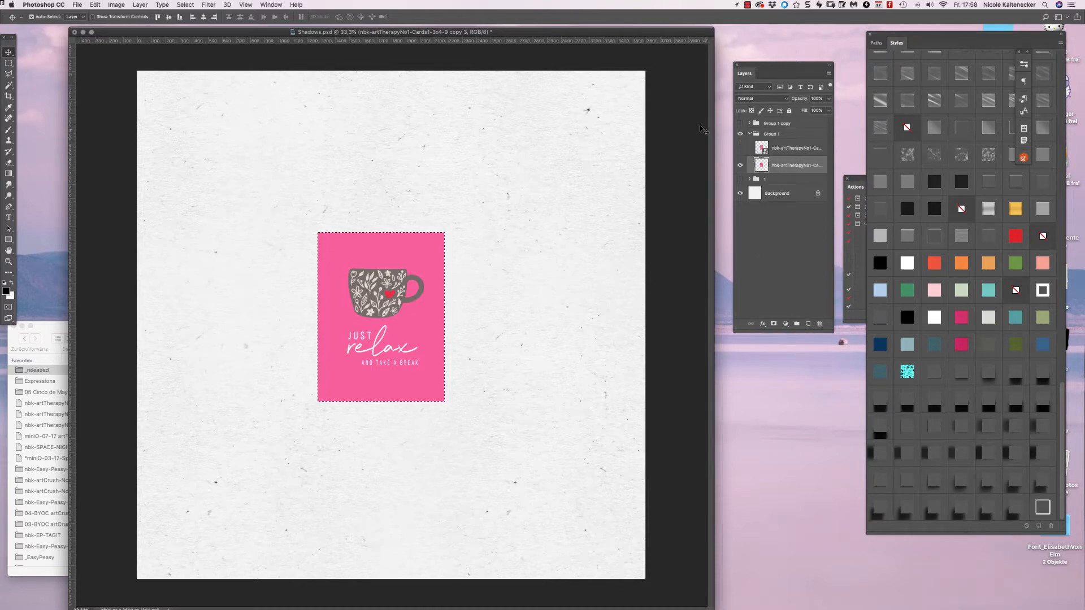
key("alt+BackSpace")
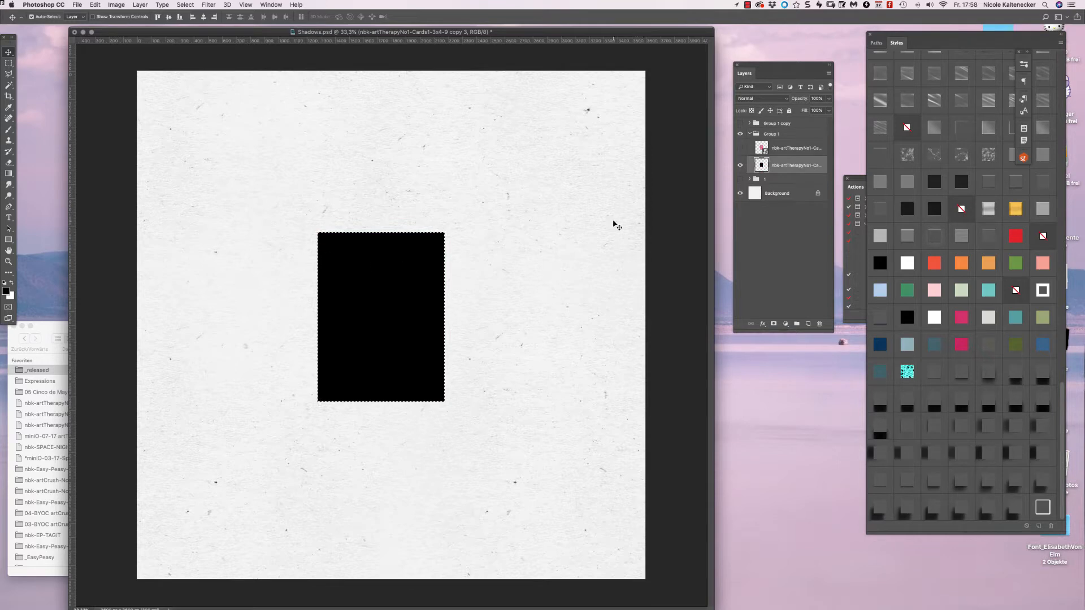
key("super+d")
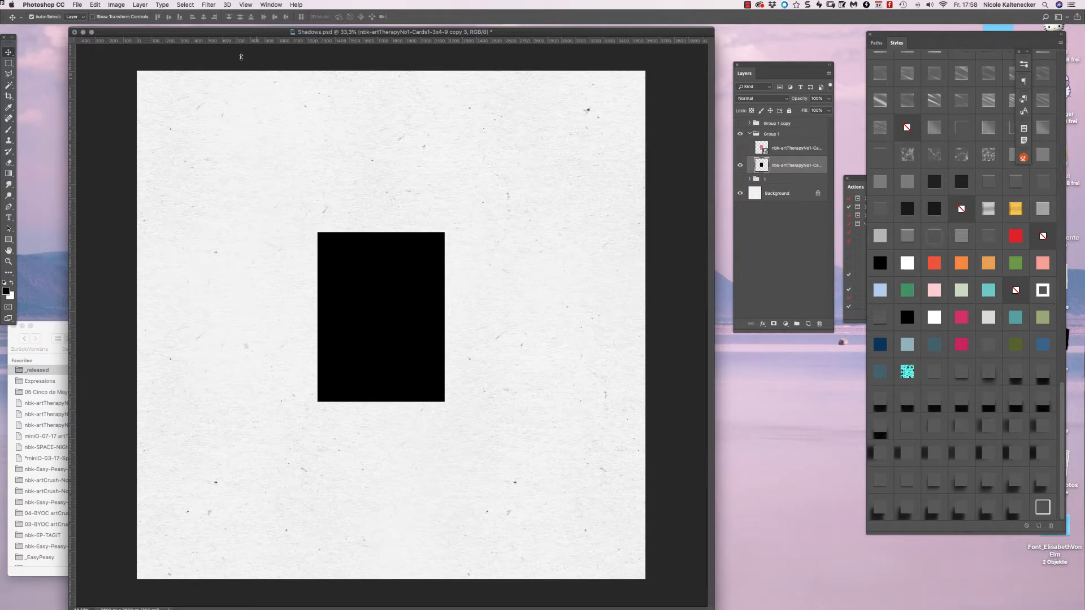
left_click(211, 3)
left_click(596, 124)
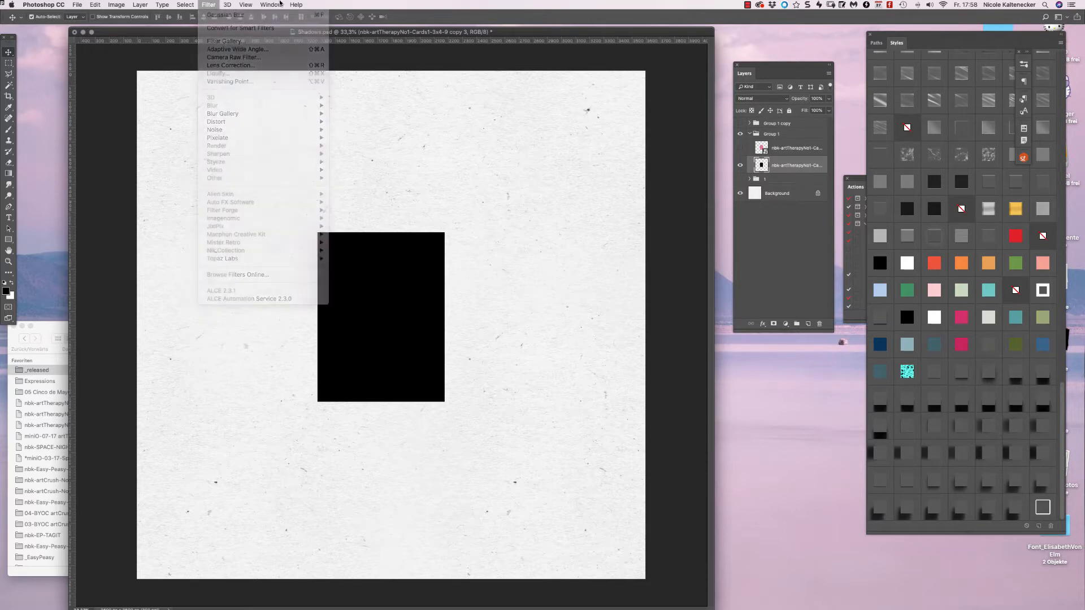
left_click(209, 3)
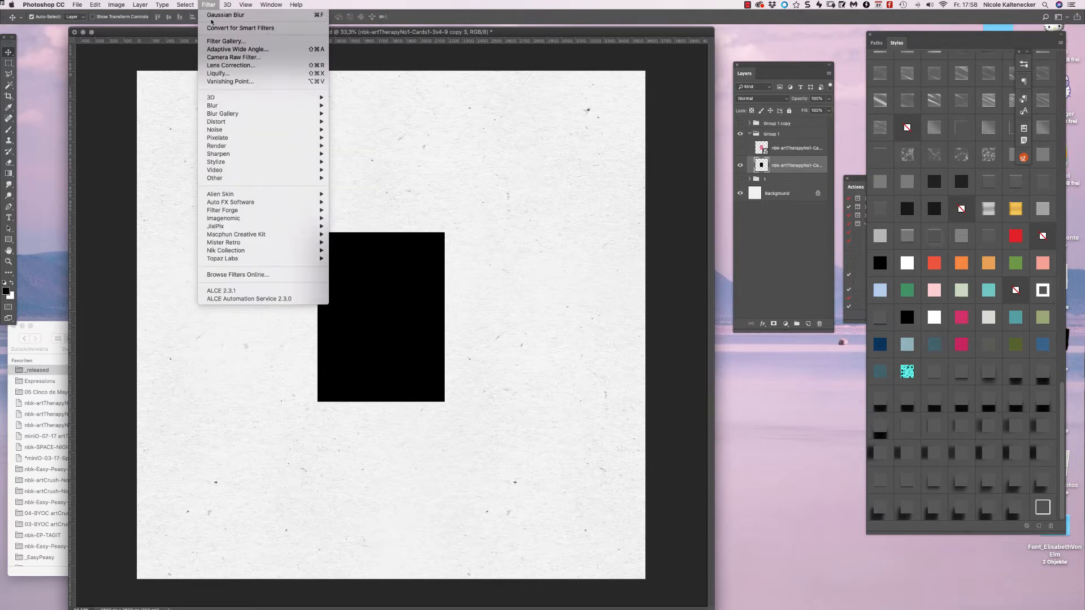
key("Escape")
Show the upper card layer again and apply a Gaussian Blur of about 4 pixels to the black layer beneath it
left_click(740, 148)
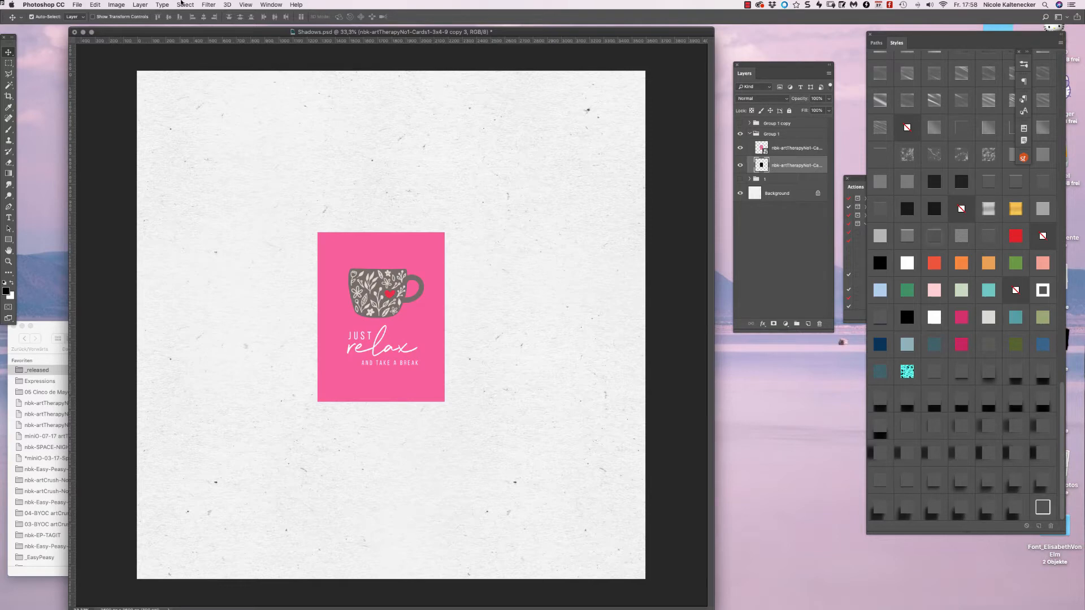
left_click(208, 5)
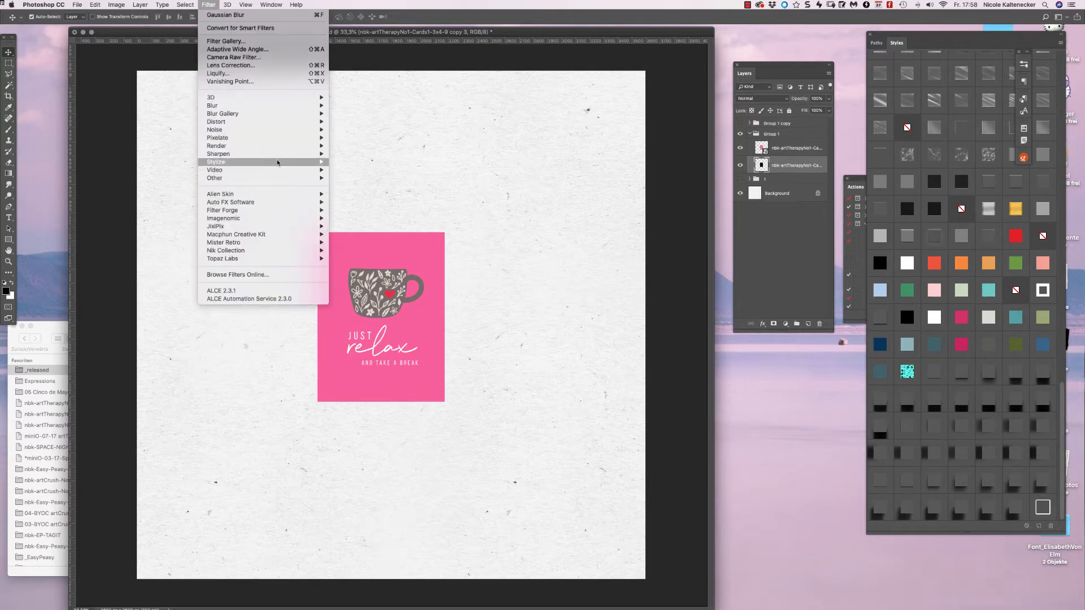
mouse_move(294, 107)
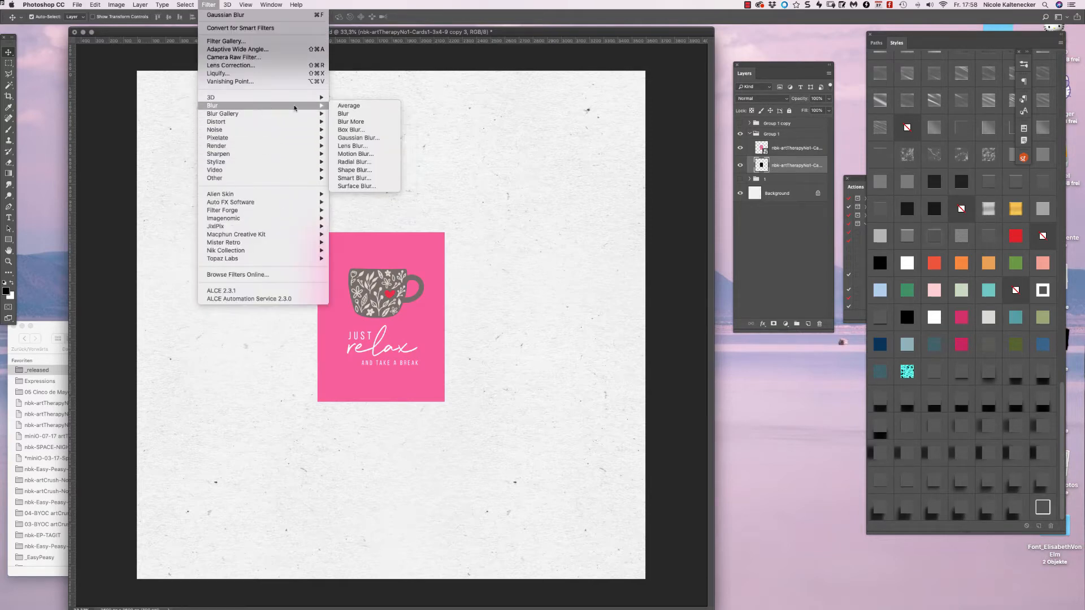
left_click(358, 138)
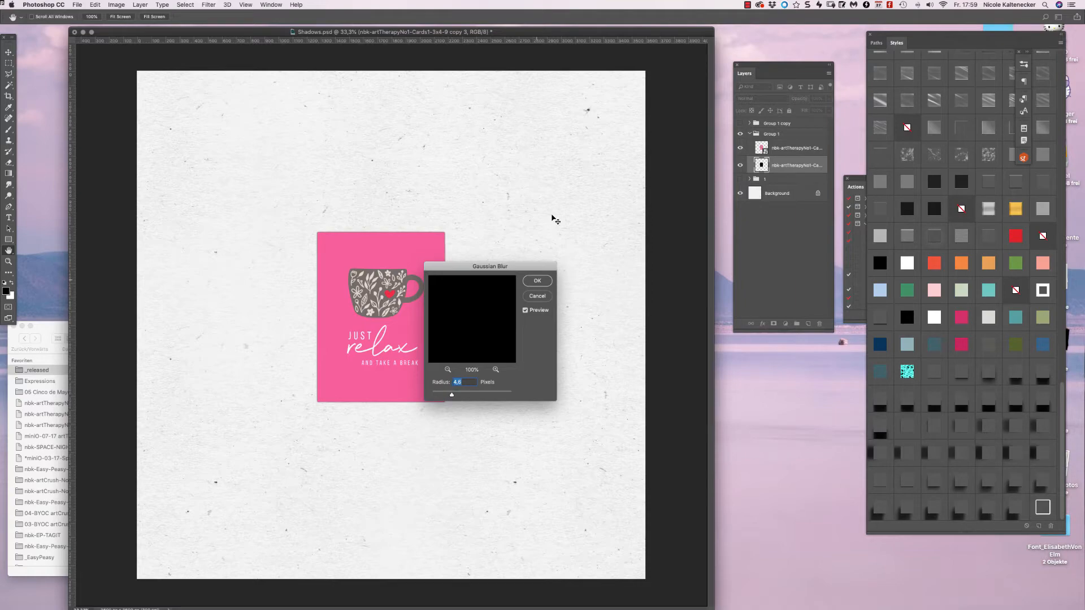
key("Return")
Rotate the blurred black shadow layer slightly clockwise so it peeks out from behind the pink card
left_click_drag(344, 269, 367, 244)
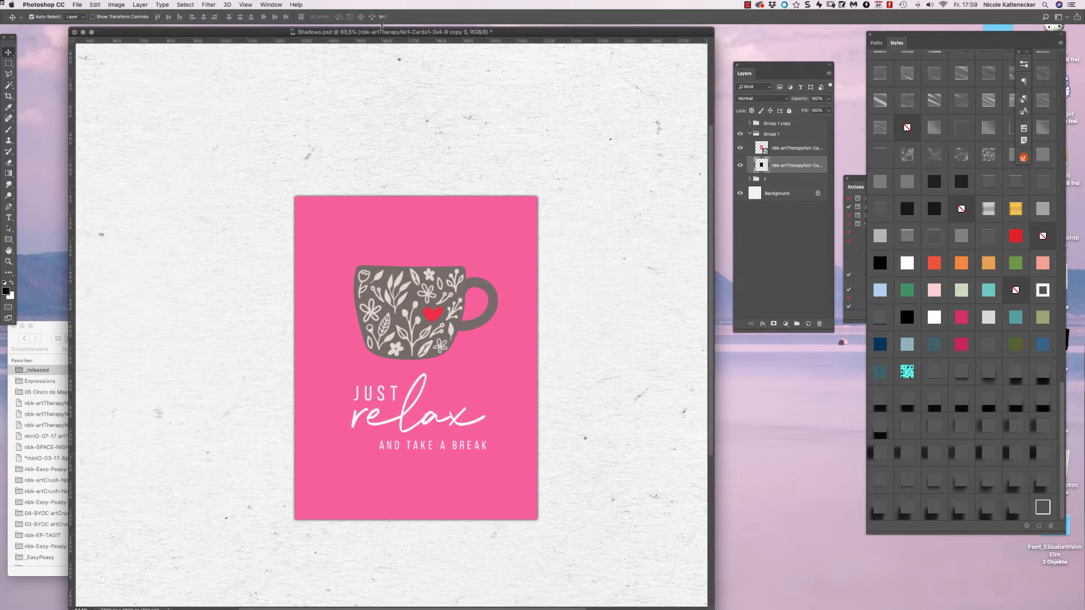
key("super+t")
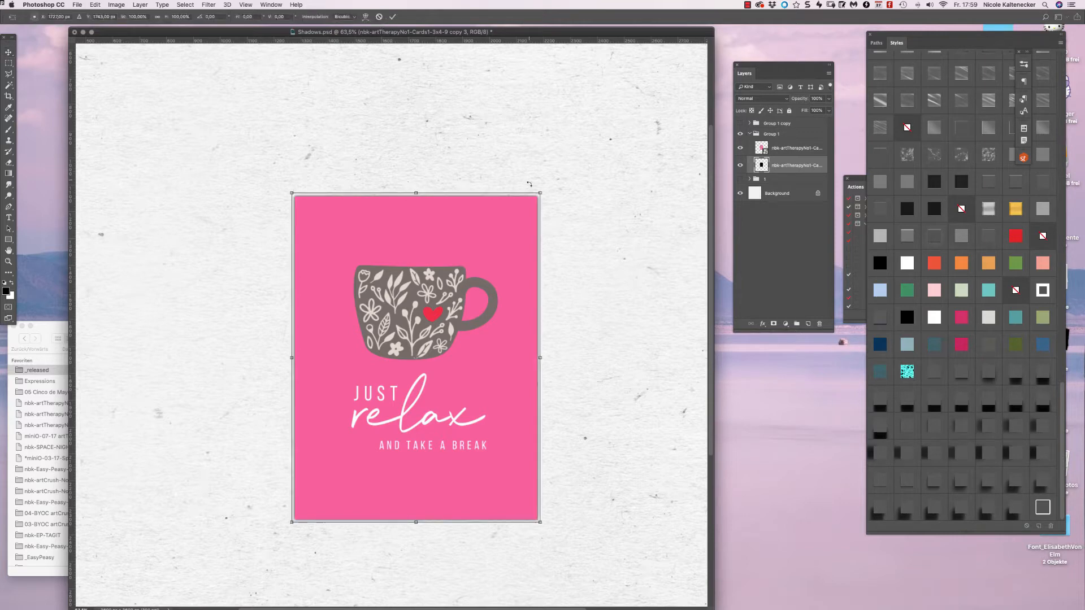
left_click_drag(545, 184, 548, 186)
key("Return")
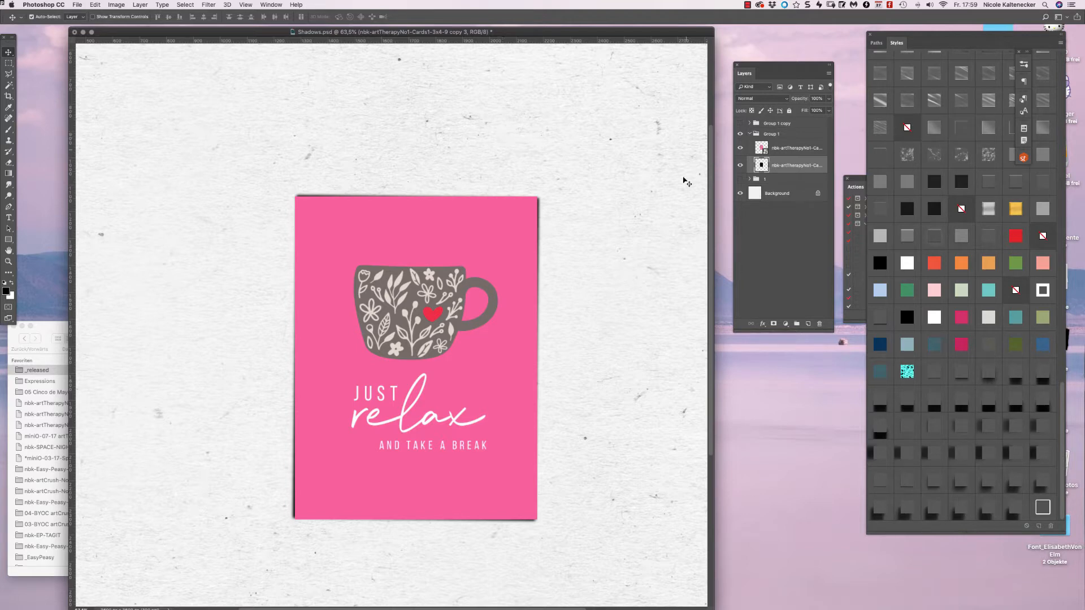
Lower the shadow layer's opacity to 70% and deselect all layers
left_click(829, 99)
left_click_drag(828, 109, 817, 110)
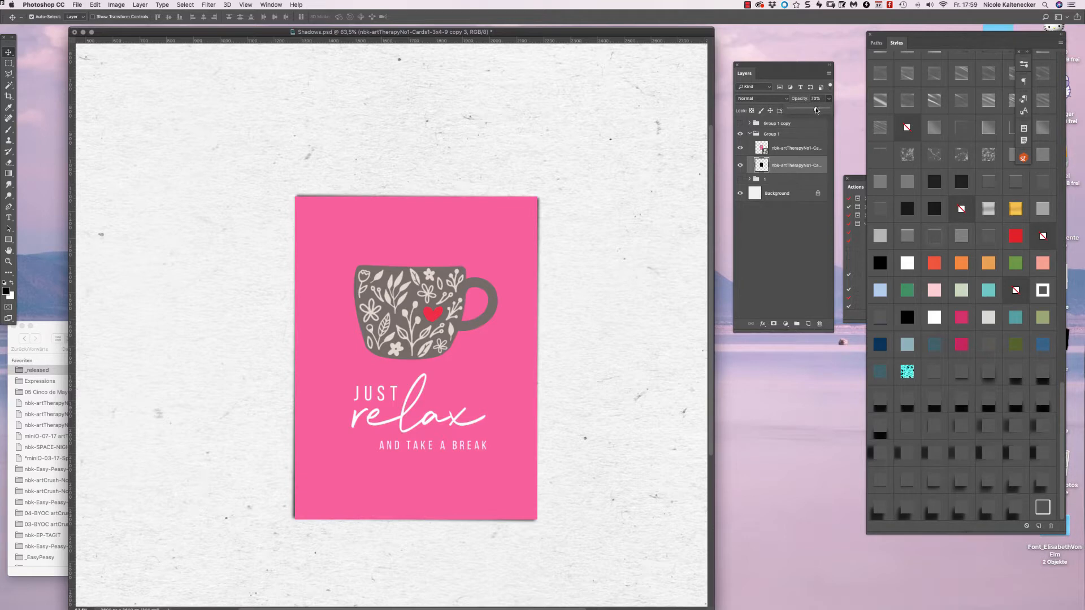
left_click(778, 233)
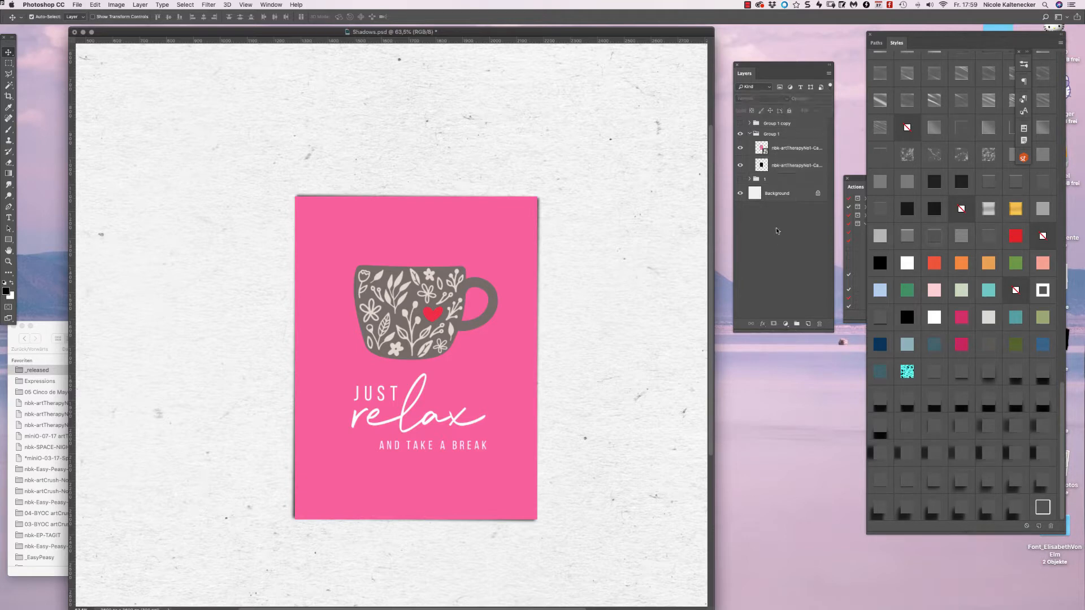
Start a Warp transform on the shadow layer, try shifting its upper right-edge handle downward, and undo that shift
left_click(780, 168)
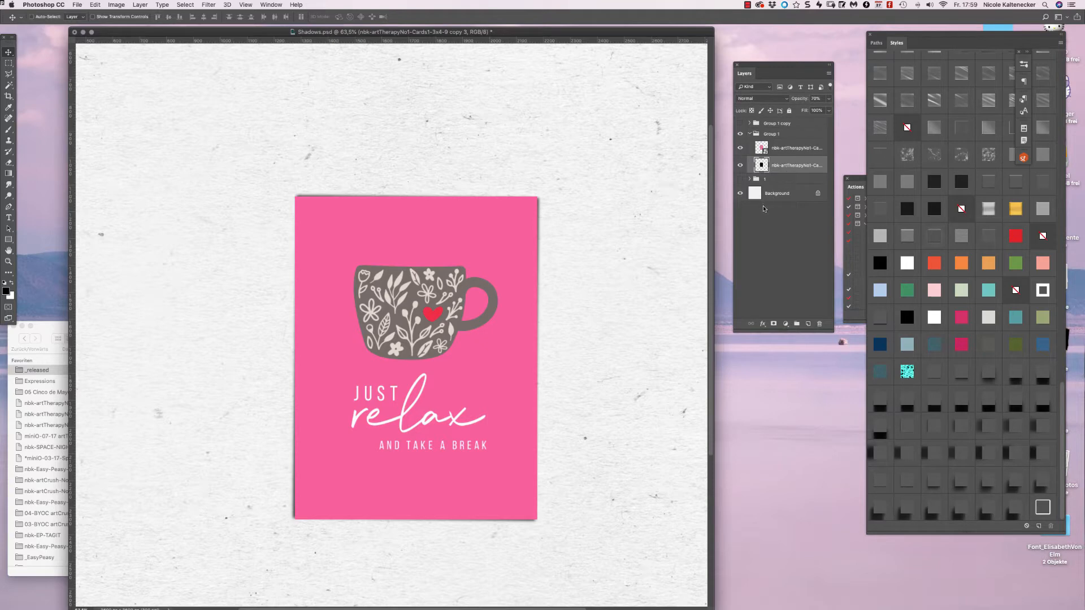
key("super+t")
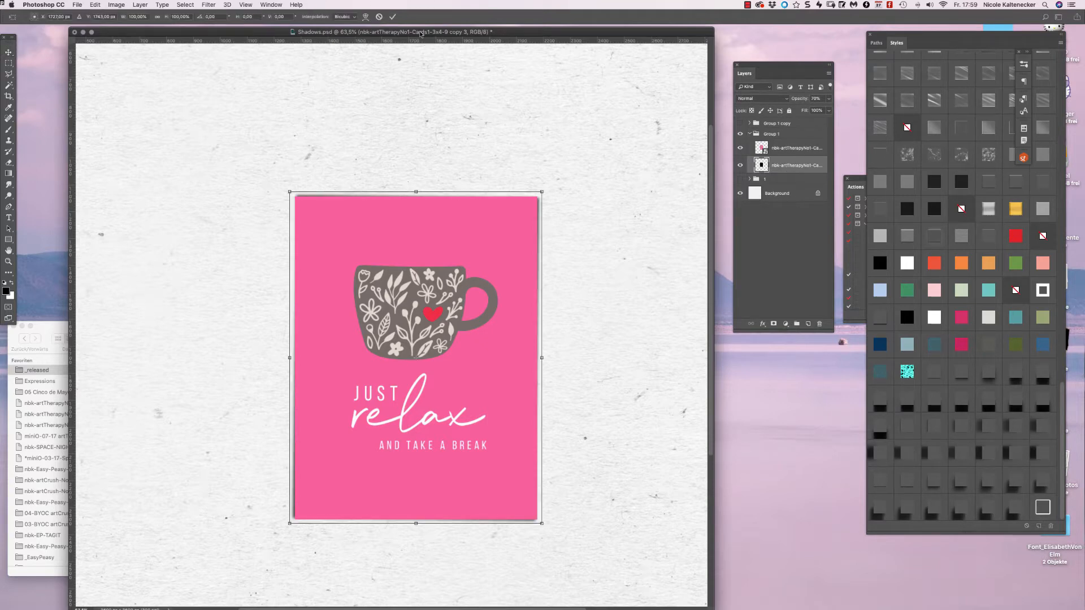
left_click(365, 17)
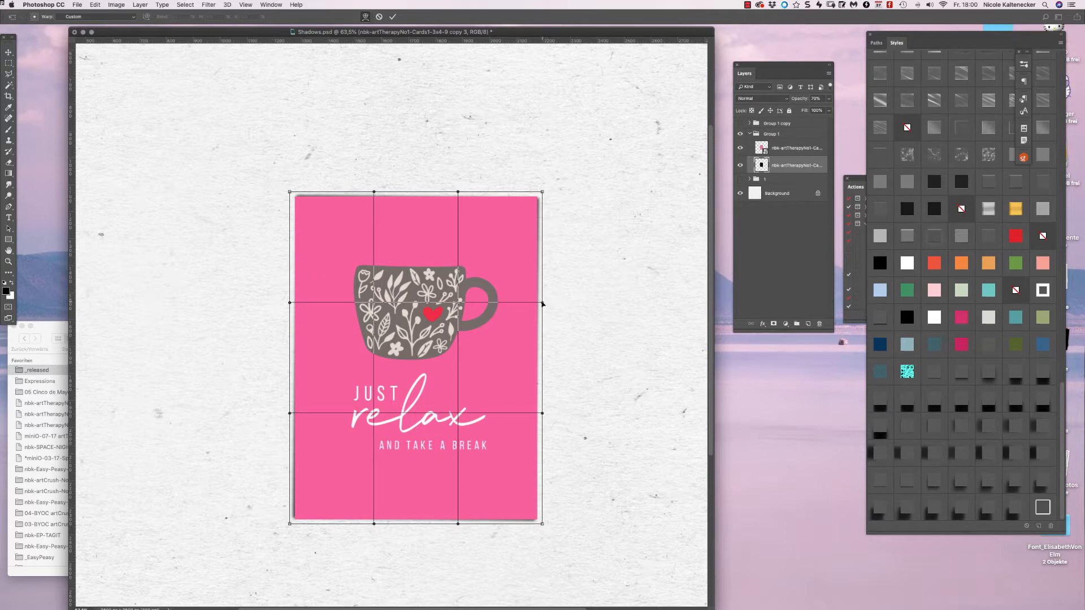
mouse_move(543, 305)
left_mouse_down()
mouse_move(563, 308)
mouse_move(508, 305)
mouse_move(578, 307)
mouse_move(502, 308)
mouse_move(576, 305)
mouse_move(495, 318)
mouse_move(565, 322)
mouse_move(582, 291)
mouse_move(588, 474)
mouse_move(635, 246)
mouse_move(637, 286)
mouse_move(559, 282)
mouse_move(522, 305)
mouse_move(602, 310)
mouse_move(514, 321)
mouse_move(605, 298)
mouse_move(543, 318)
left_mouse_up()
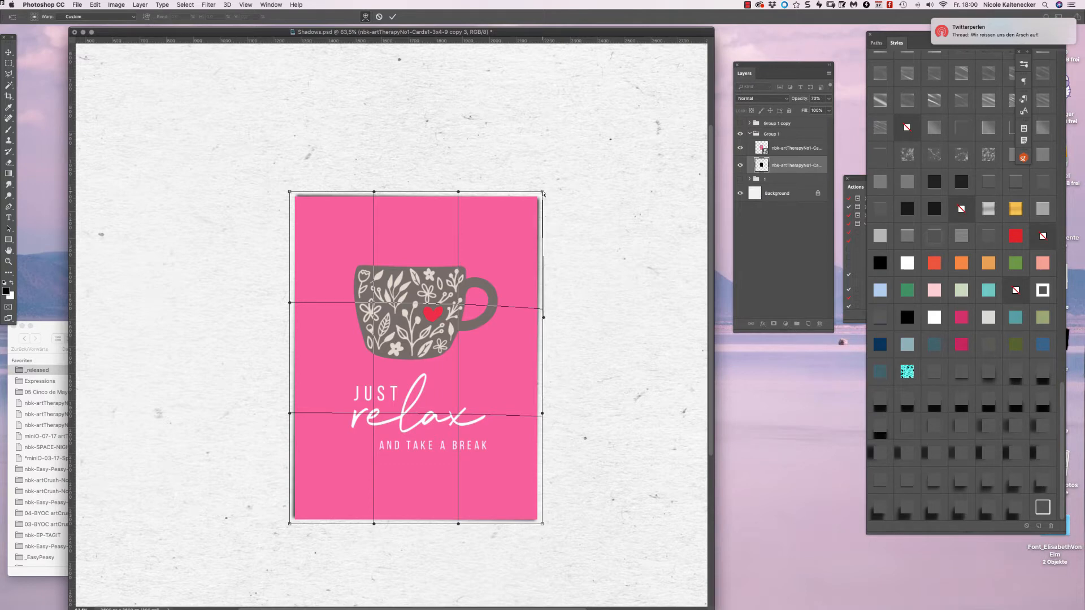
key("super+z")
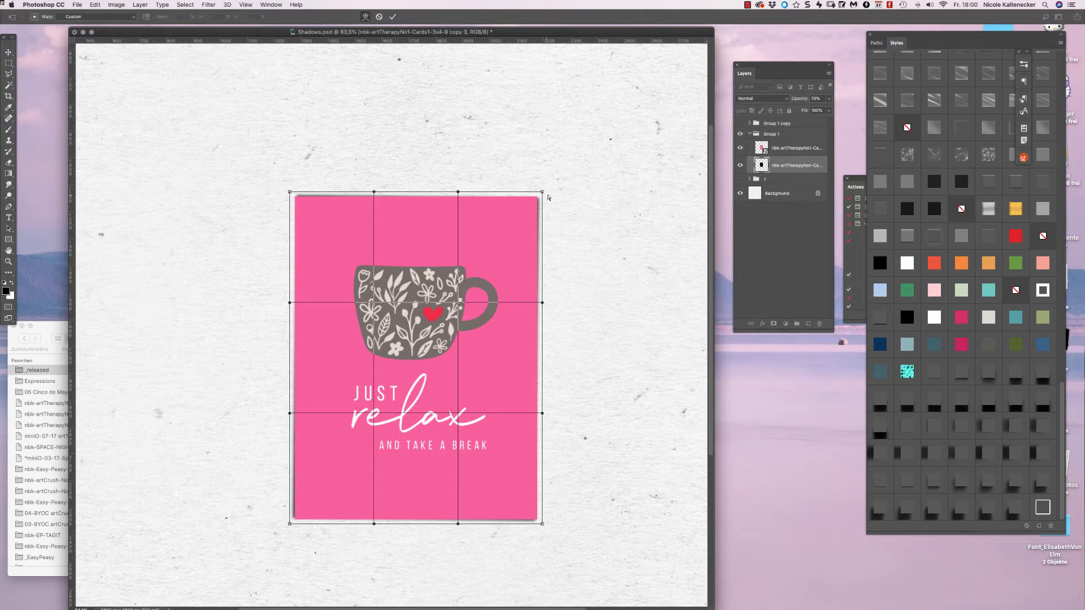
Pull the shadow's upper-right warp corner outward, minimizing the Camtasia window and switching back to Photoshop
left_click_drag(544, 192, 545, 191)
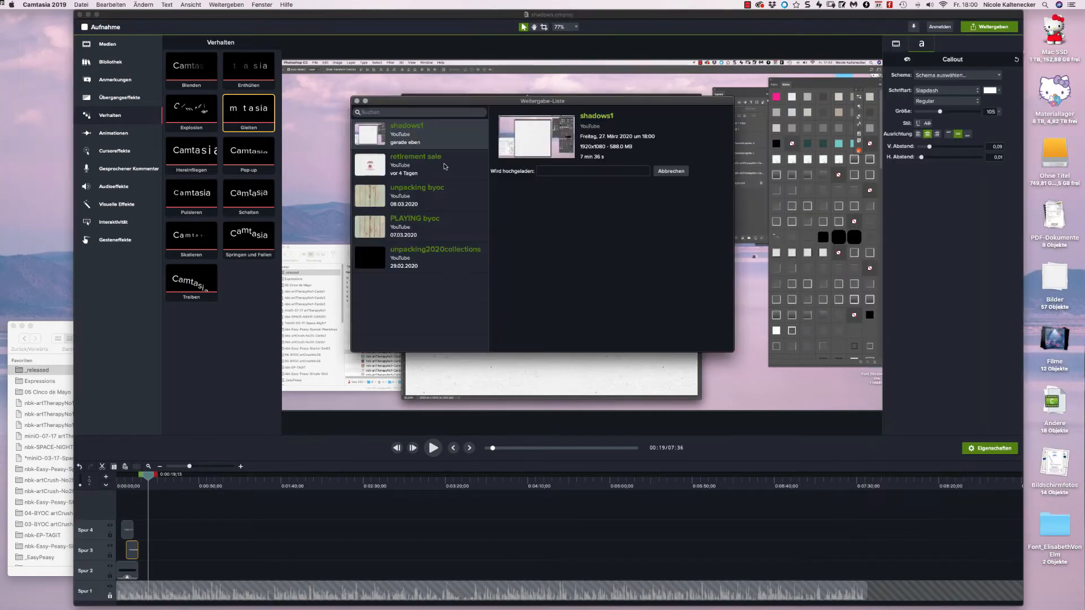
left_click(89, 14)
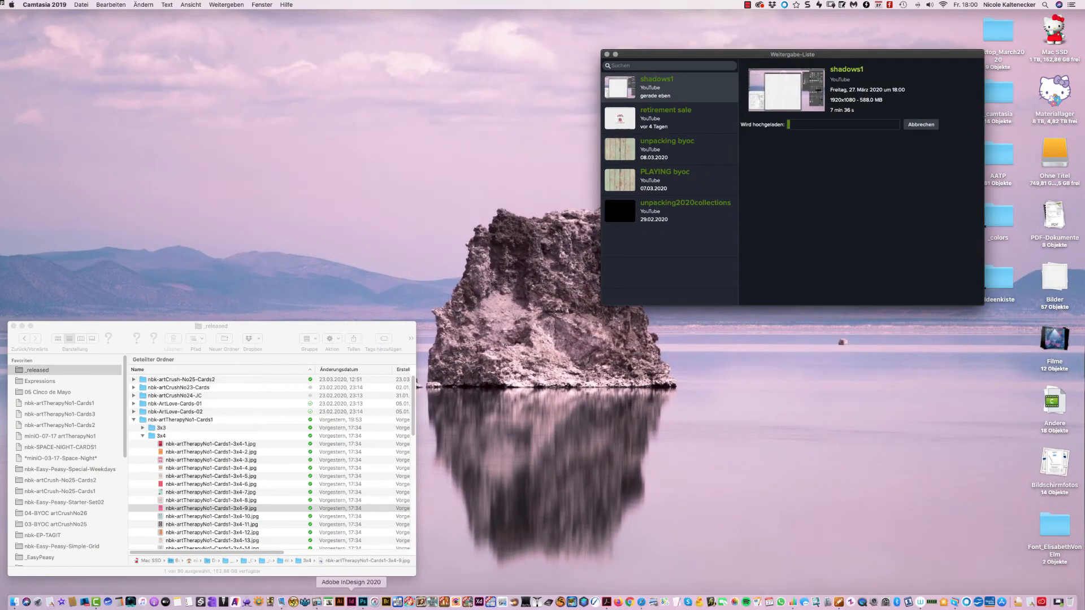
left_click(363, 601)
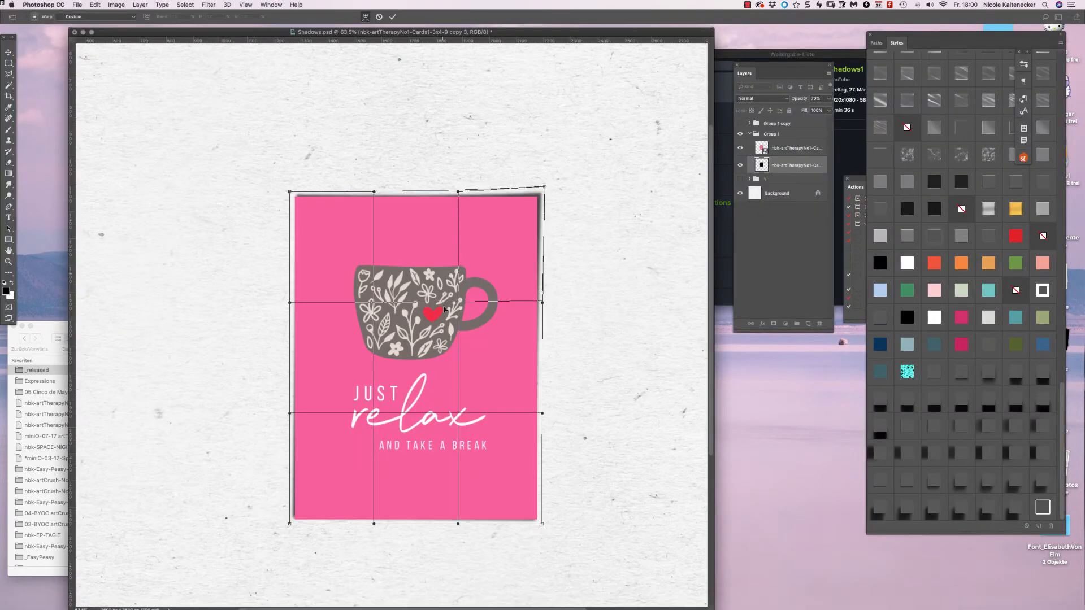
left_click_drag(544, 187, 544, 186)
Bend the shadow's top edge slightly inward, pull its other three corners outward, and apply the warp
left_click_drag(412, 196, 412, 198)
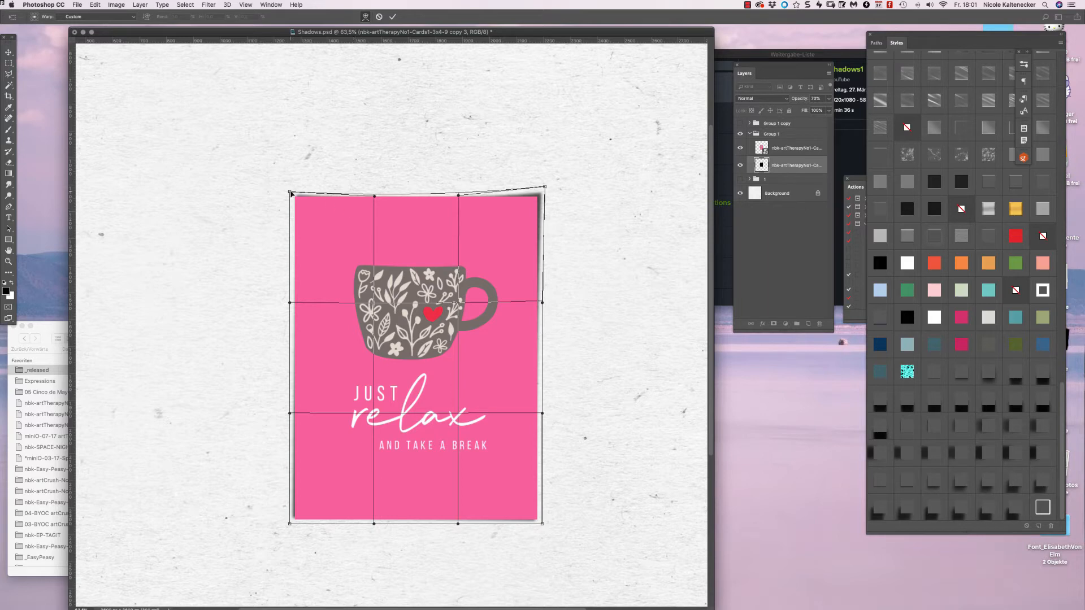
left_click_drag(291, 192, 290, 189)
left_click_drag(290, 190, 290, 190)
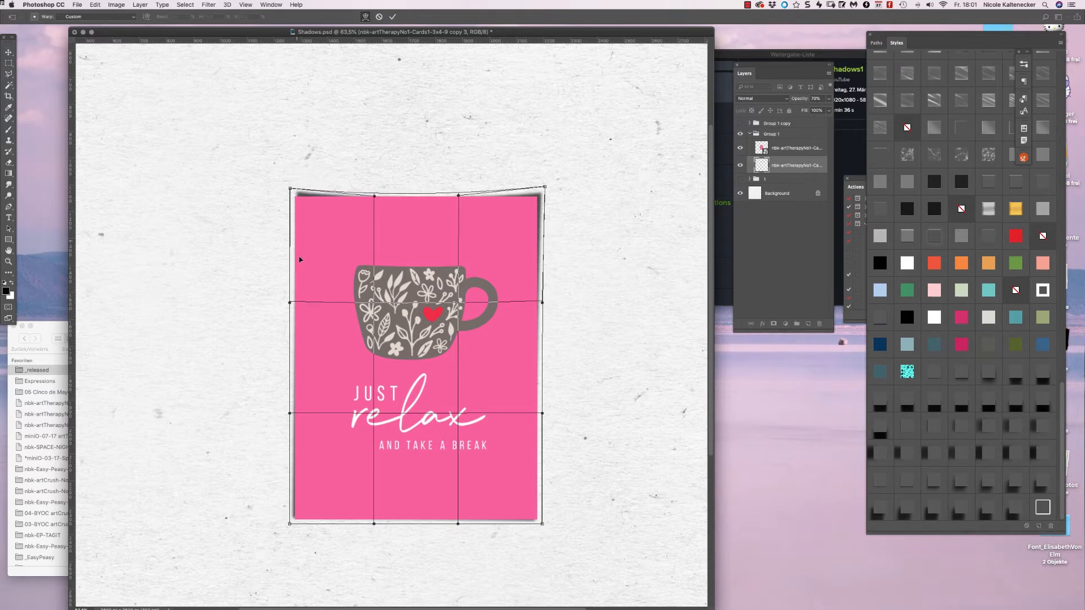
left_click_drag(290, 524, 290, 531)
left_click_drag(542, 524, 544, 530)
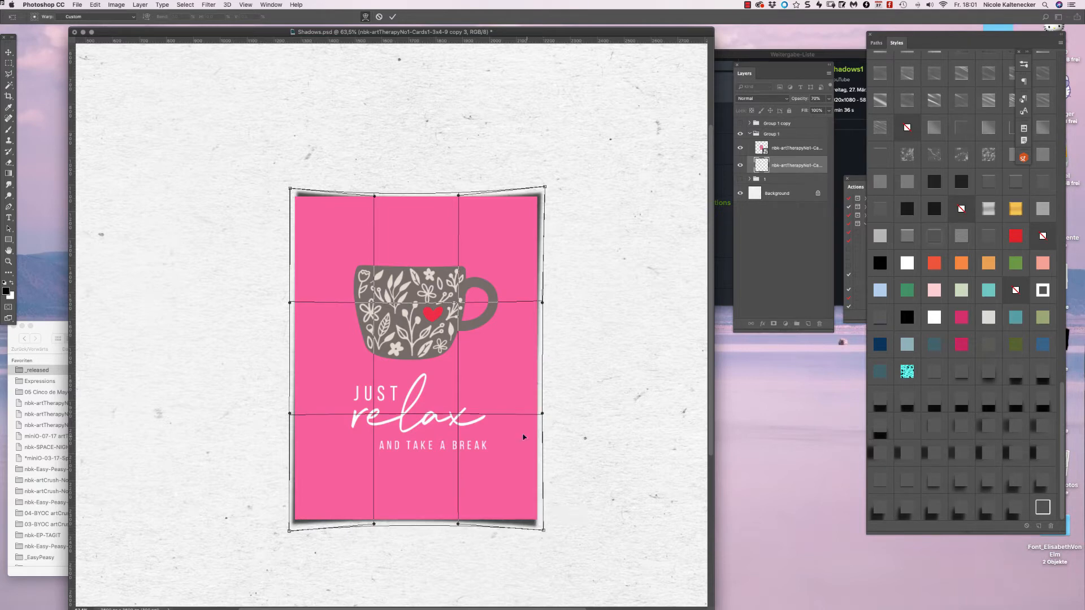
key("Return")
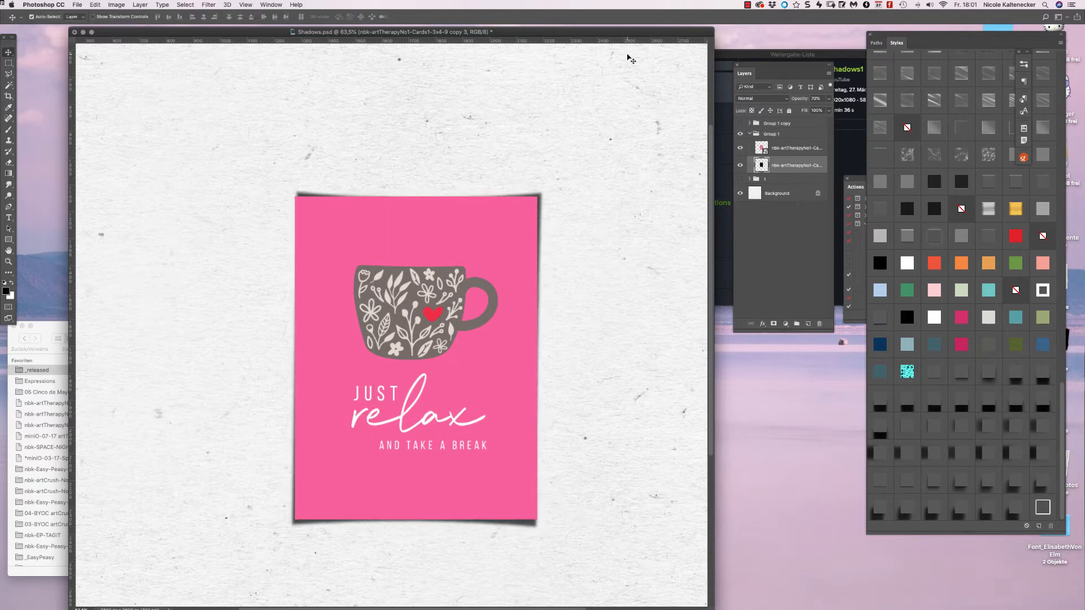
Undo the warp applied to the shadow layer
key("super")
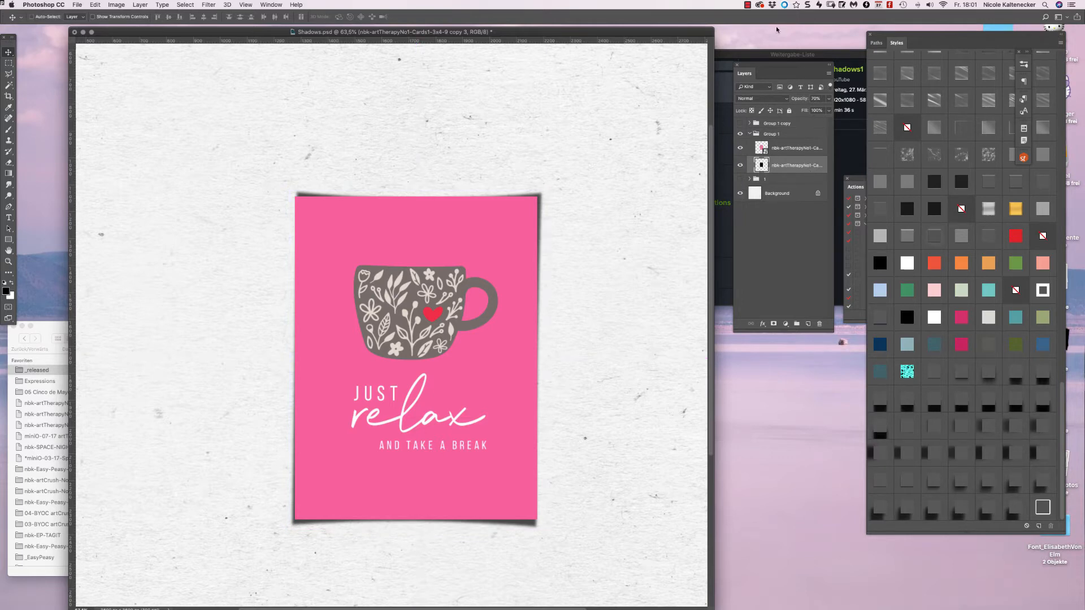
key("super+z")
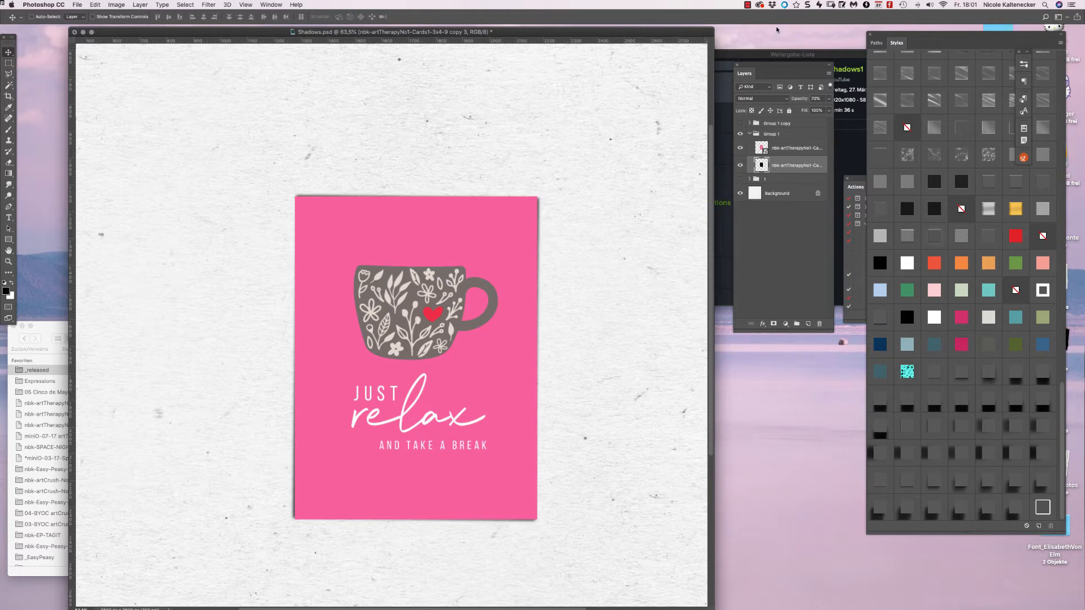
Warp the shadow layer, pulling its upper-left and lower-left corners outward and its right edge slightly inward, and apply the warp
key("super+t")
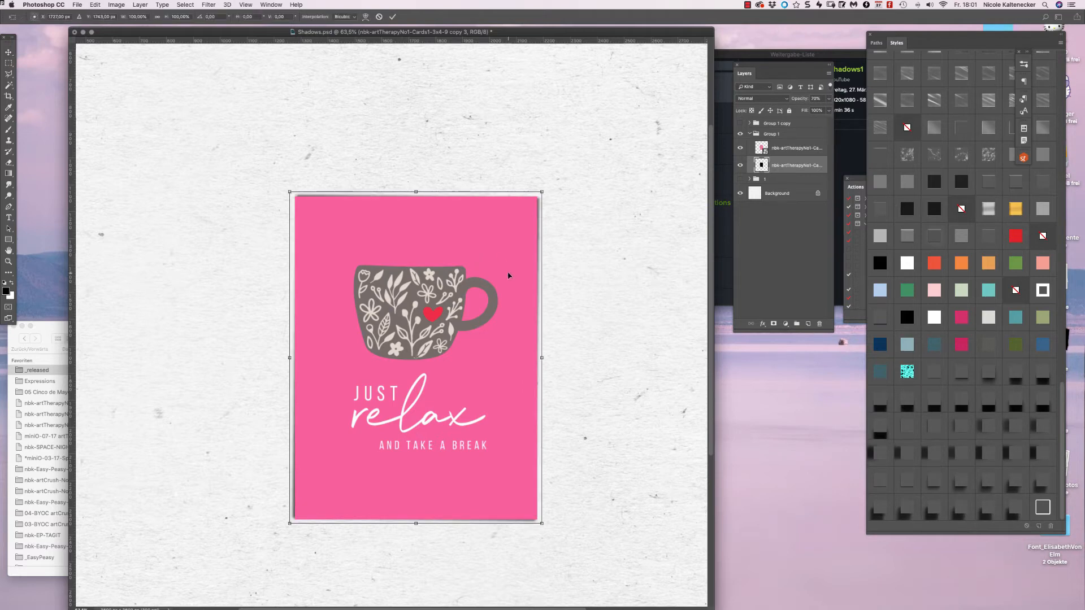
left_click(365, 16)
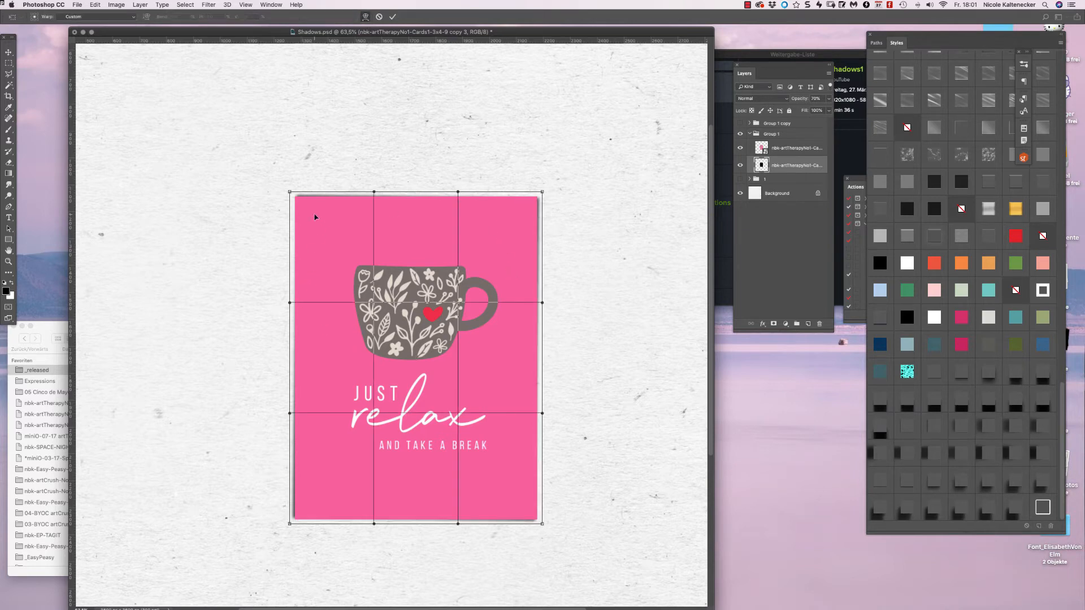
mouse_move(313, 216)
left_mouse_down()
mouse_move(301, 216)
mouse_move(310, 228)
left_mouse_up()
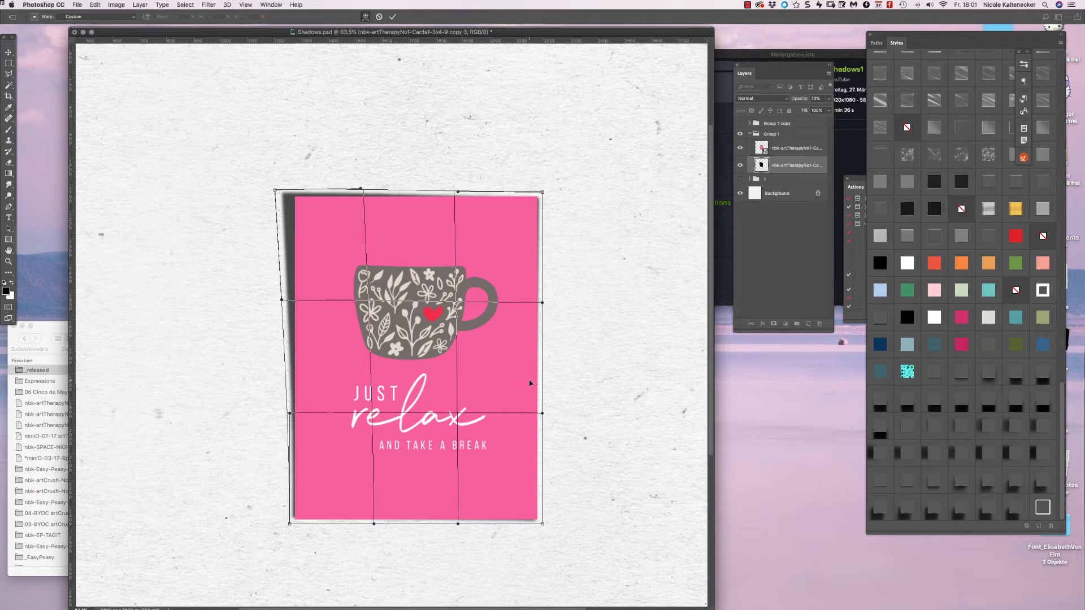
left_click_drag(530, 384, 526, 385)
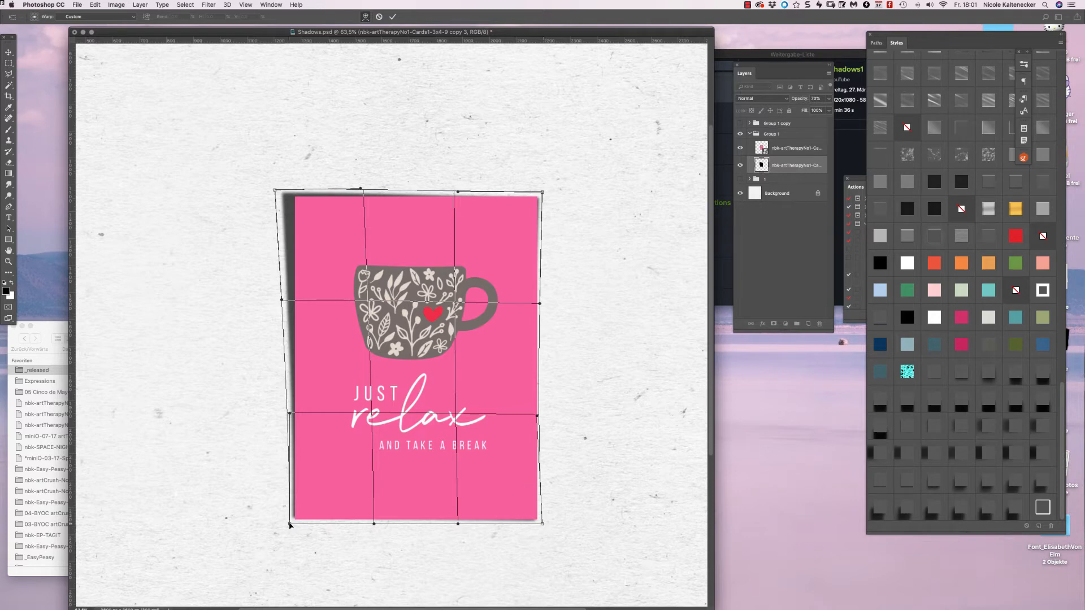
left_click_drag(290, 526, 288, 531)
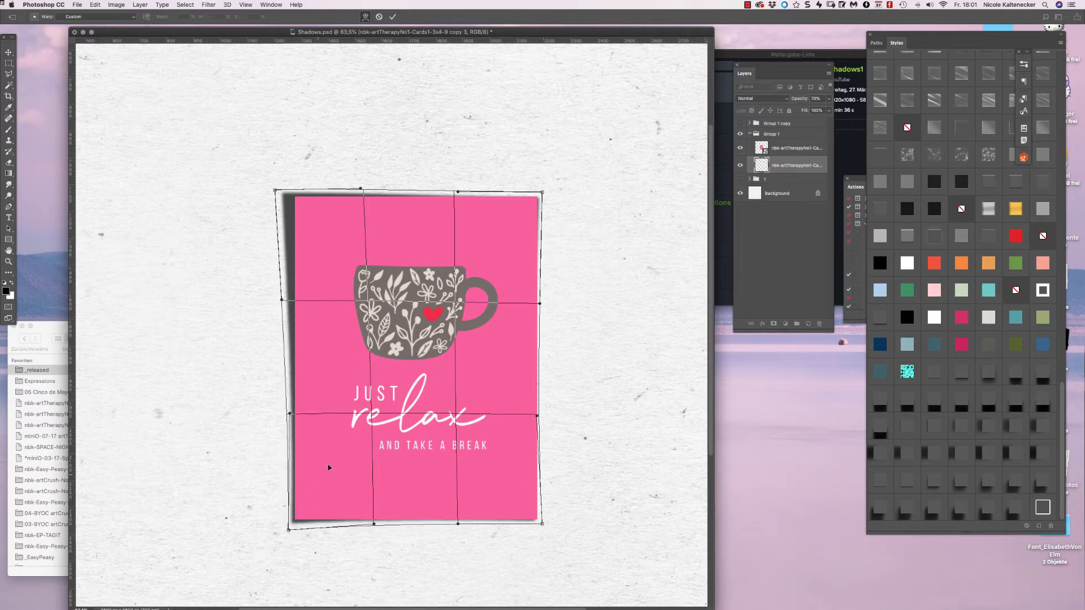
key("Return")
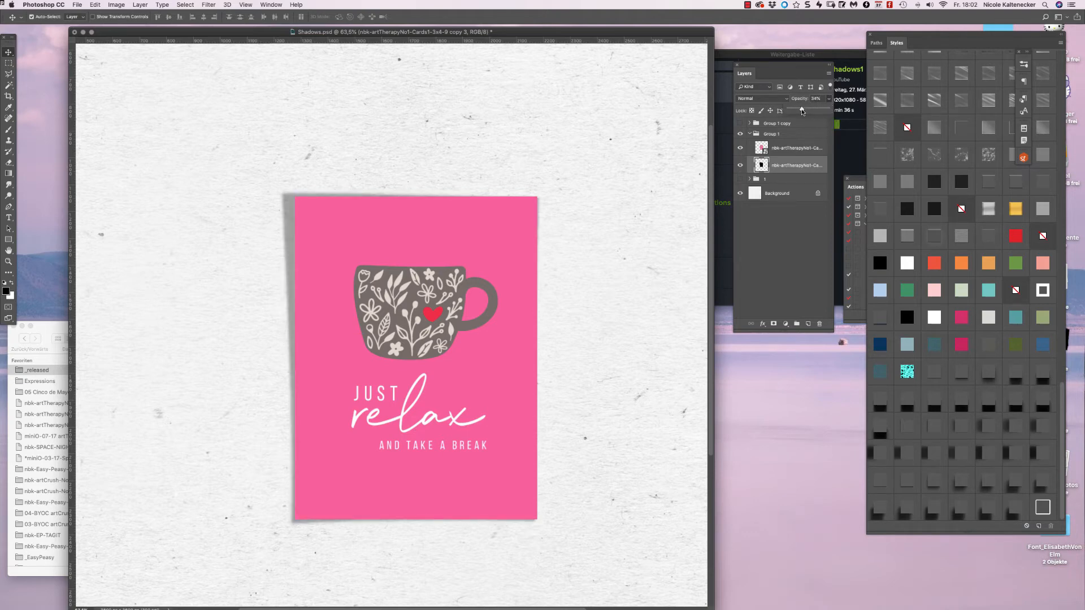
Select the pixels of the pink card layer and add a new empty layer above it
left_click(800, 147)
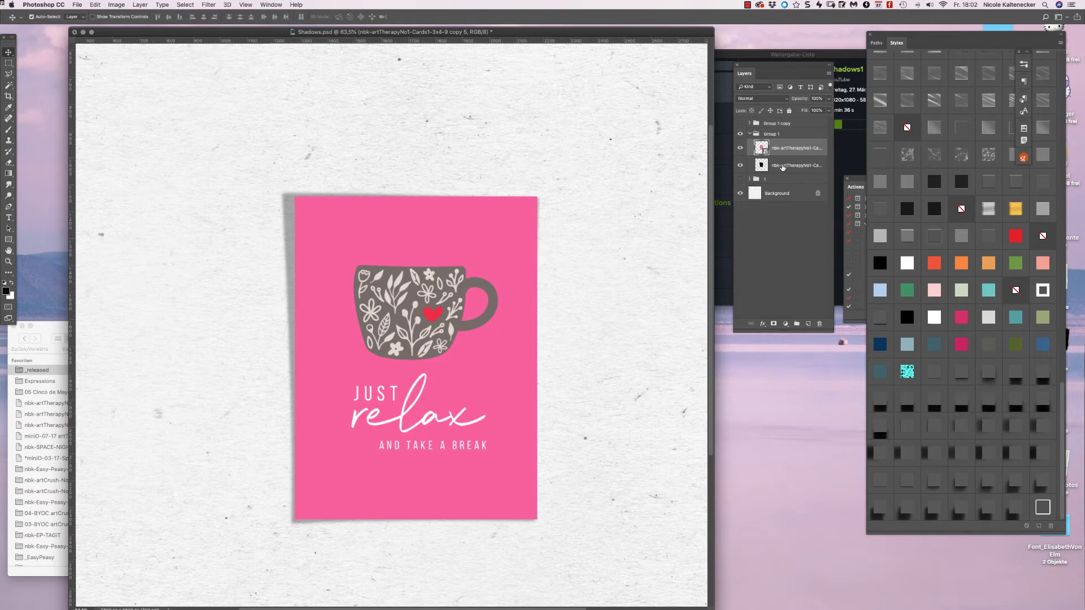
right_click(790, 147)
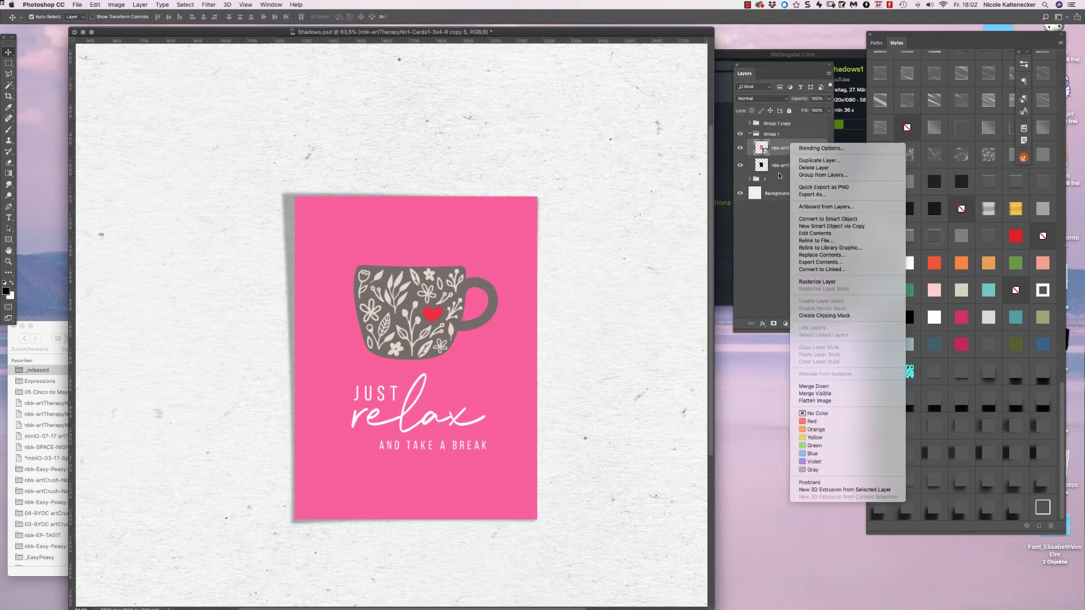
right_click(762, 147)
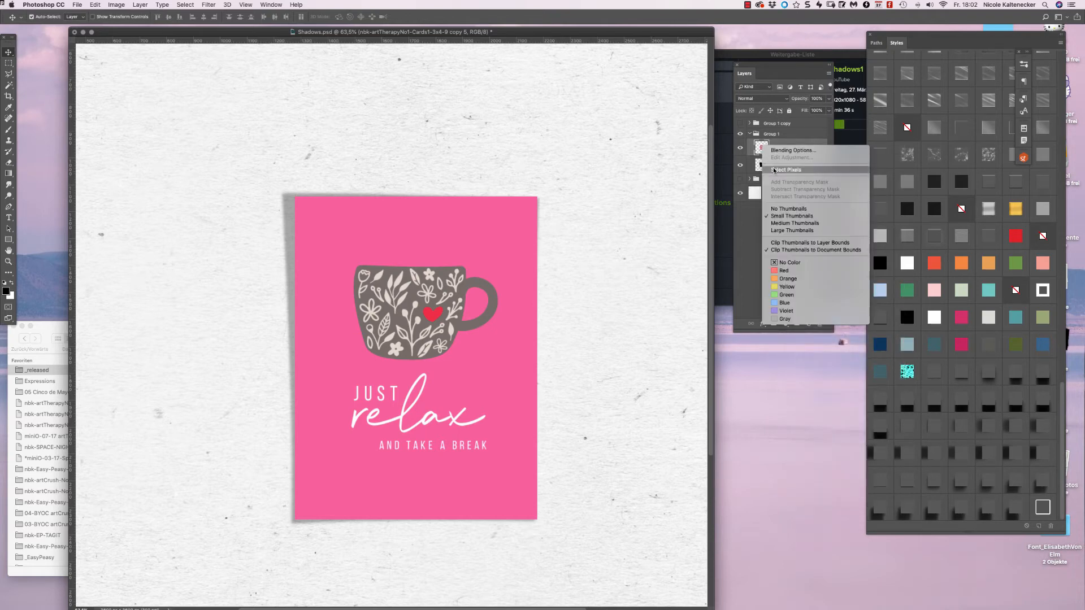
left_click(773, 170)
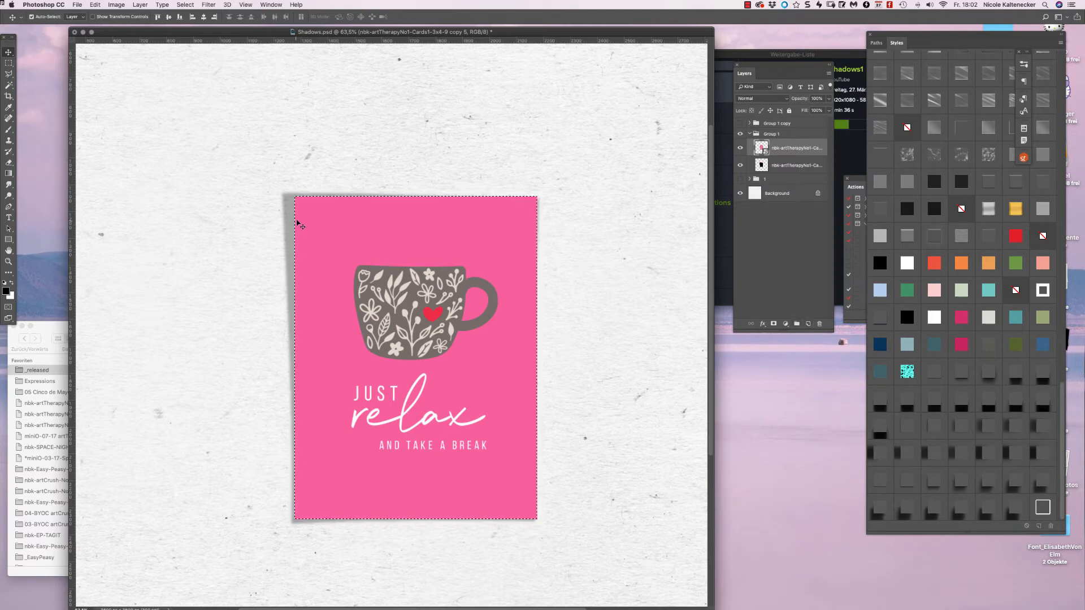
left_click(808, 323)
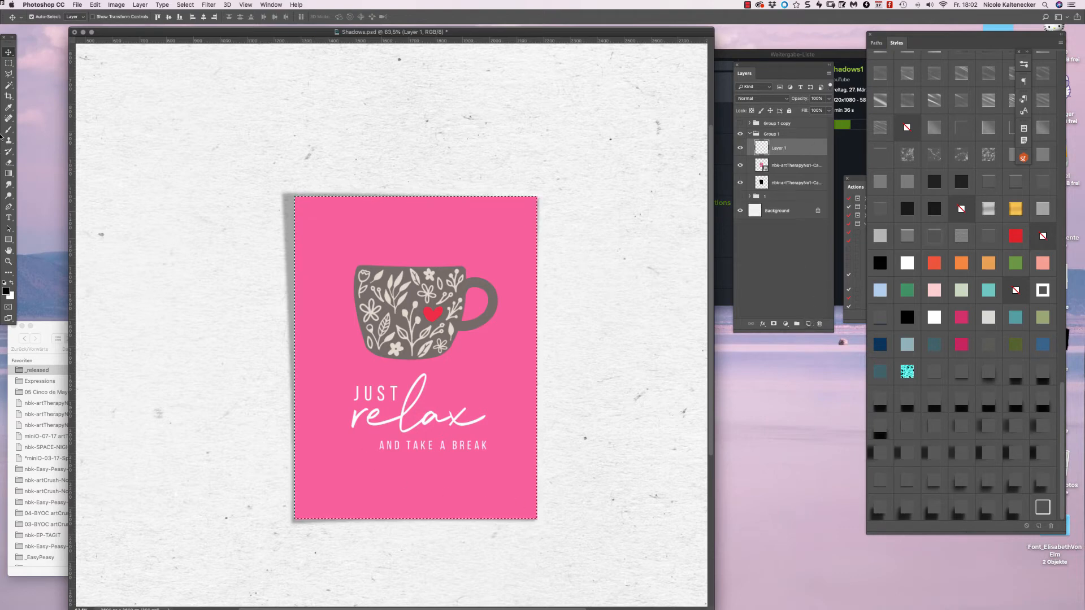
Shade the card's upper-left corner in black with the Soft Round Pressure Opacity brush at 27% opacity, and clear the selection
key("b")
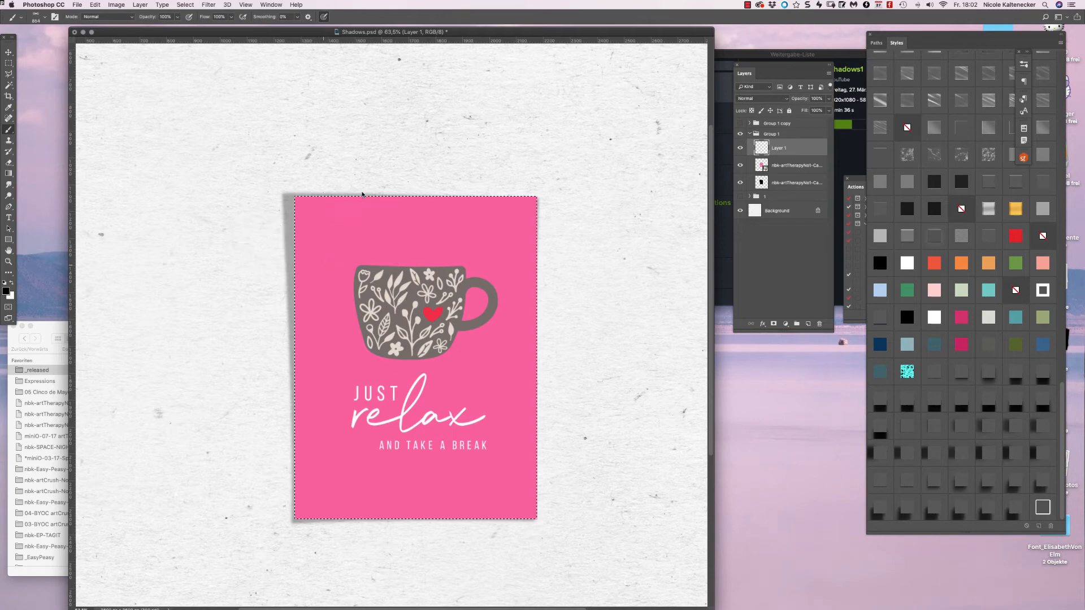
right_click(324, 243)
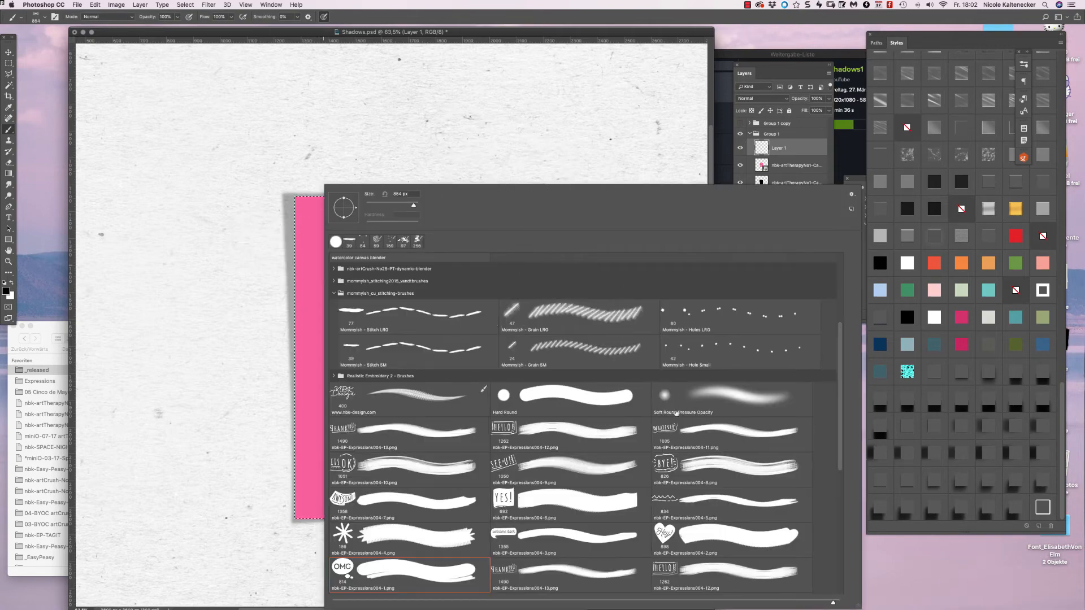
left_click(714, 404)
key("Return")
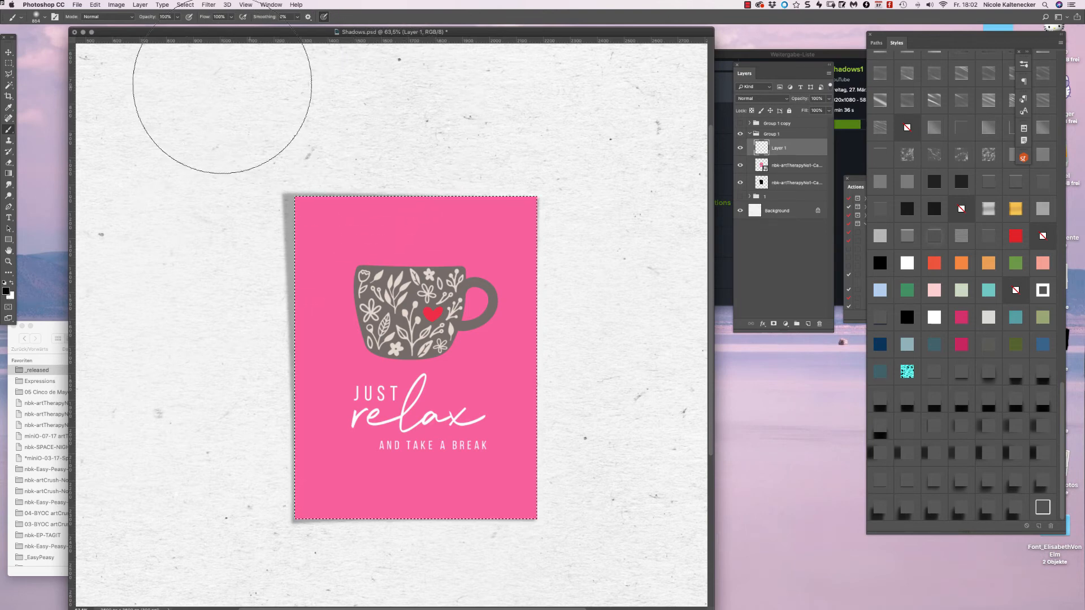
left_click(177, 16)
left_click_drag(179, 31, 148, 34)
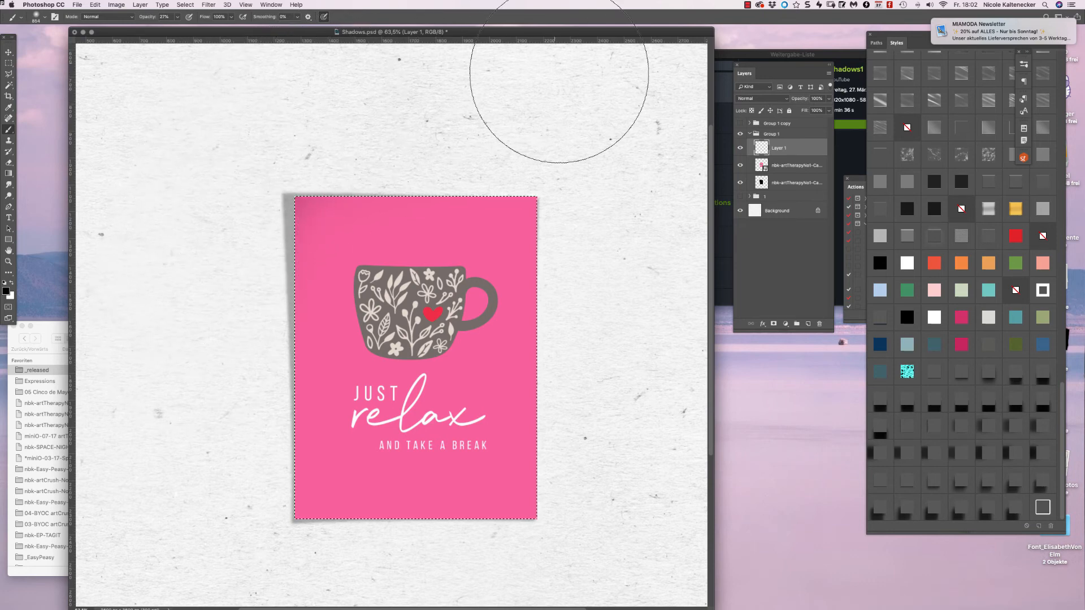
key("super+d")
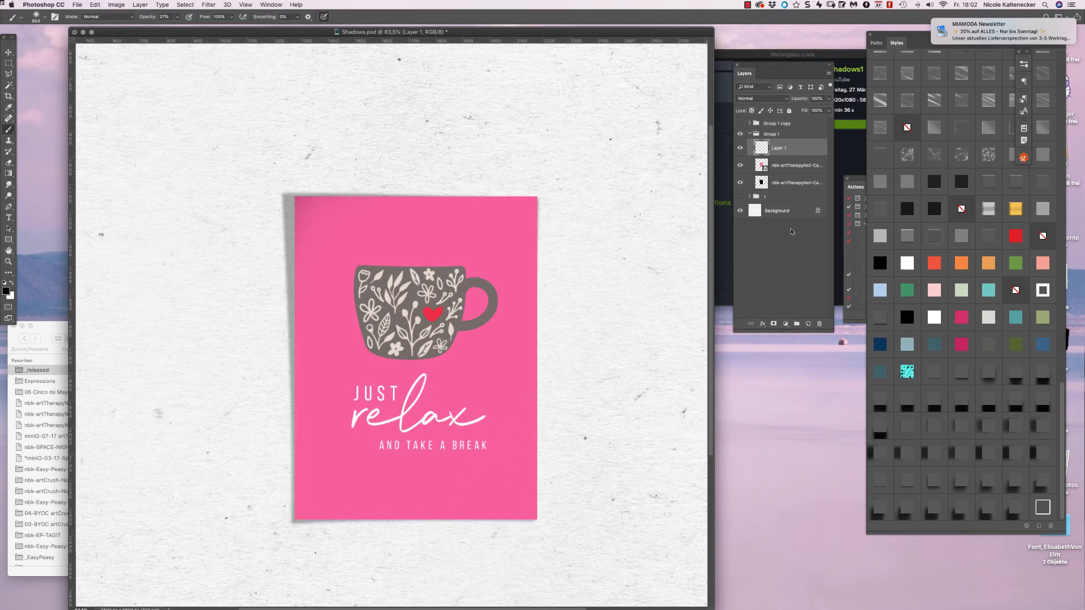
Try a brush stroke above the card without a selection, undo it, and load and clear the card's outline selection
left_click_drag(404, 110, 319, 124)
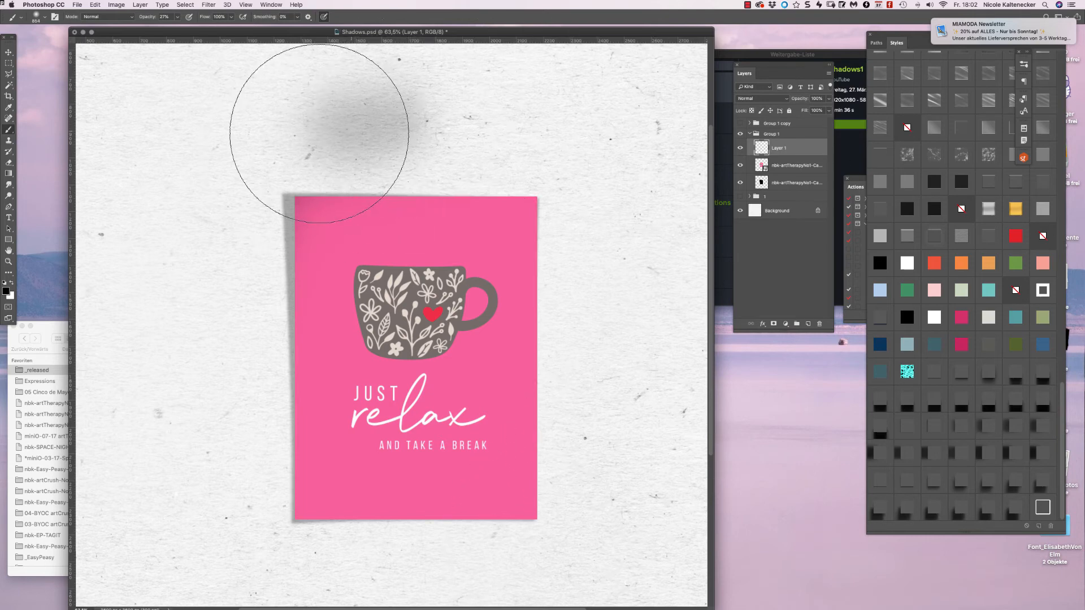
key("super+z")
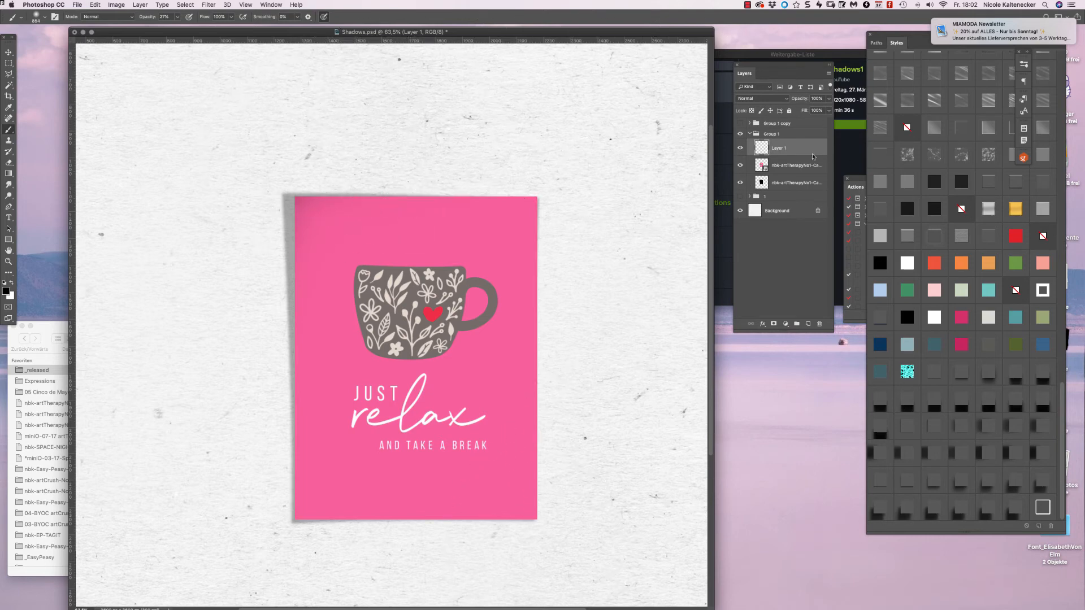
left_click(765, 168, "super")
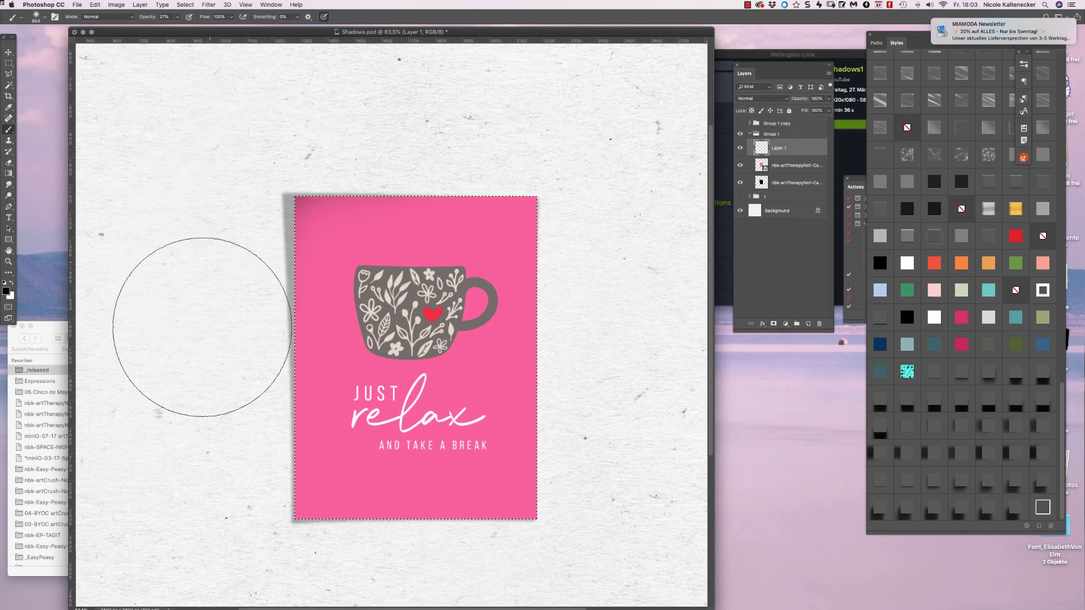
key("super+d")
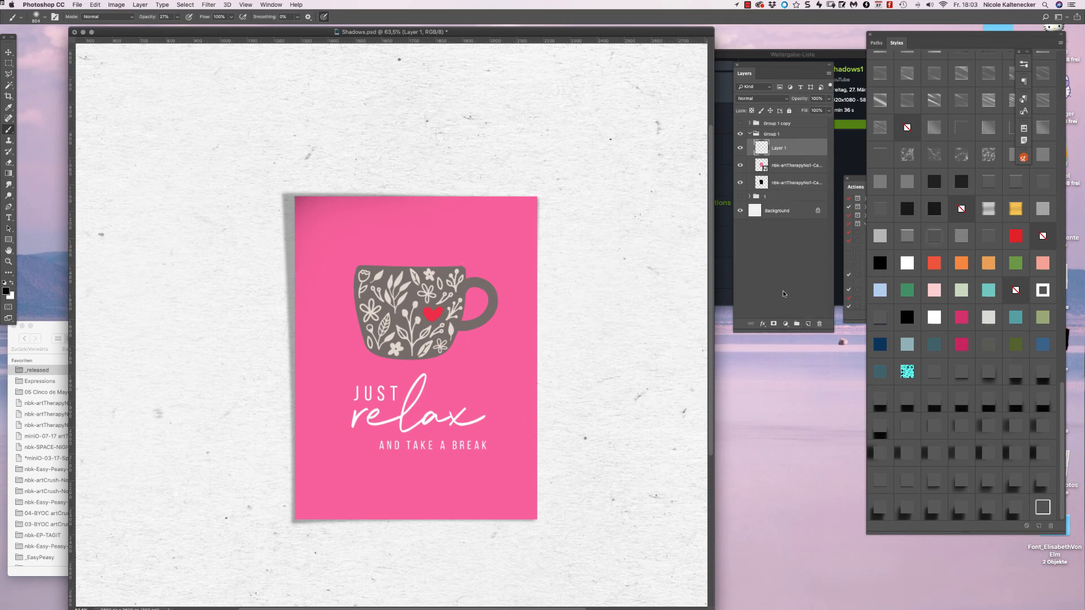
Reload the card's outline as a selection, brush a soft white highlight on Layer 1 along the card's lower-right corner and bottom edge, and deselect
left_click(763, 165, "super")
left_click(788, 165)
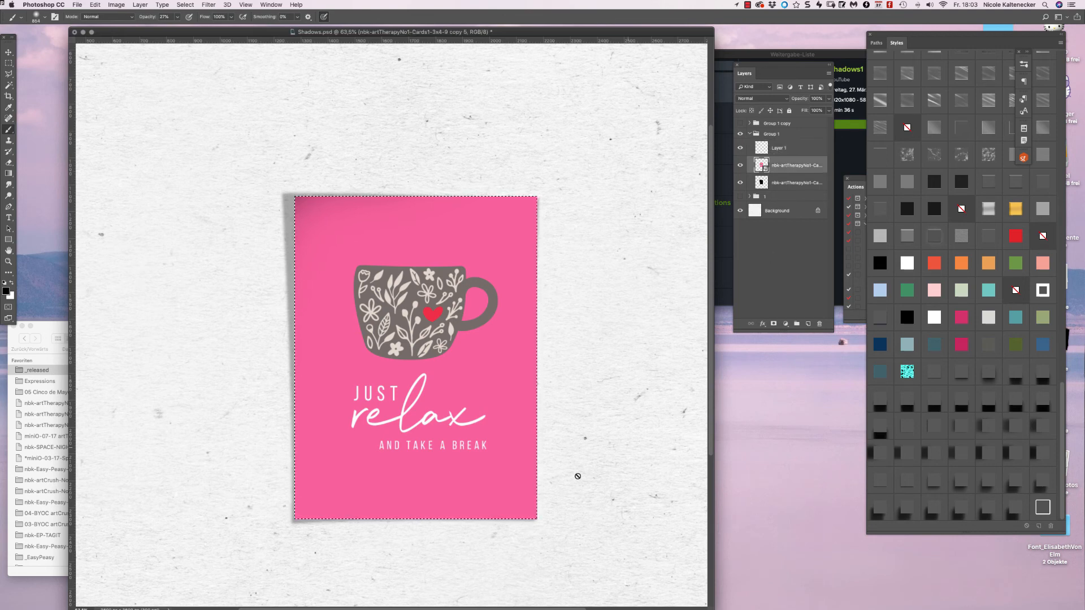
left_click(790, 149)
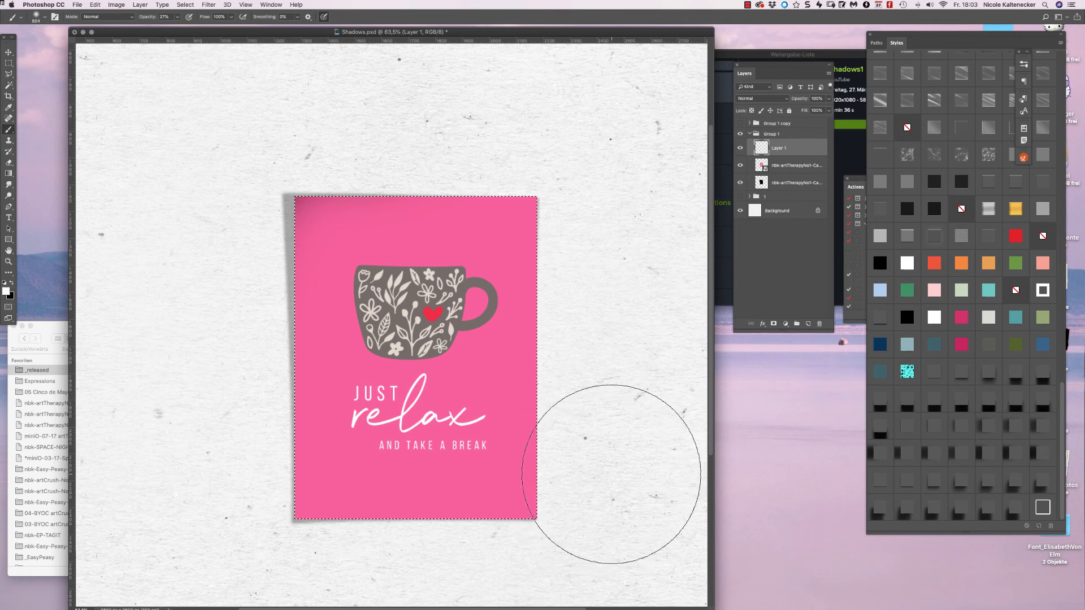
key("x")
mouse_move(626, 473)
left_mouse_down()
mouse_move(601, 540)
mouse_move(553, 573)
mouse_move(581, 520)
left_mouse_up()
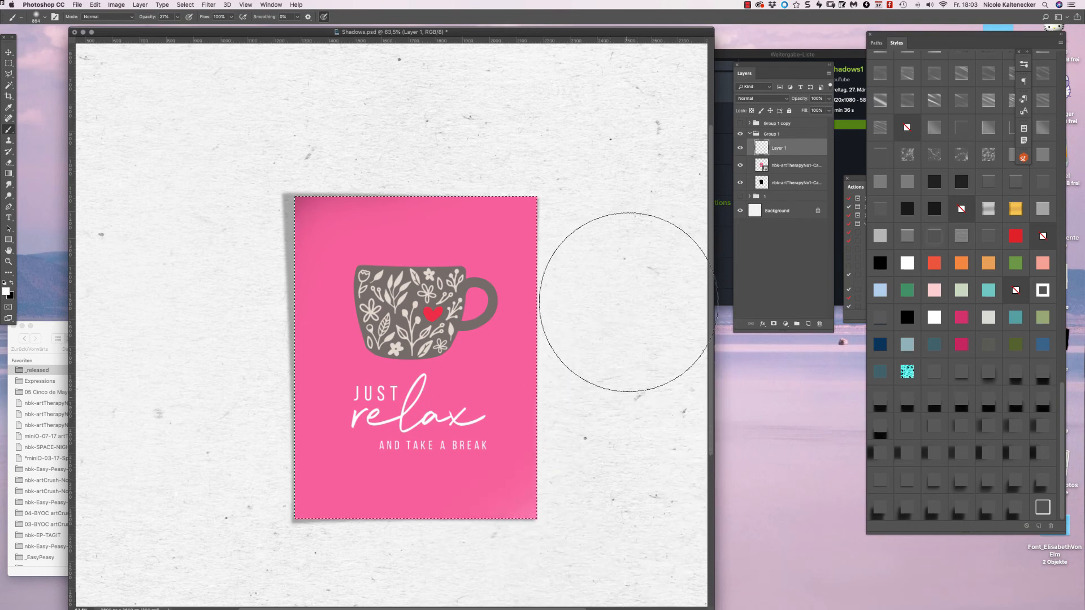
mouse_move(607, 521)
left_mouse_down()
mouse_move(548, 576)
mouse_move(430, 608)
mouse_move(531, 564)
mouse_move(475, 586)
mouse_move(359, 585)
left_mouse_up()
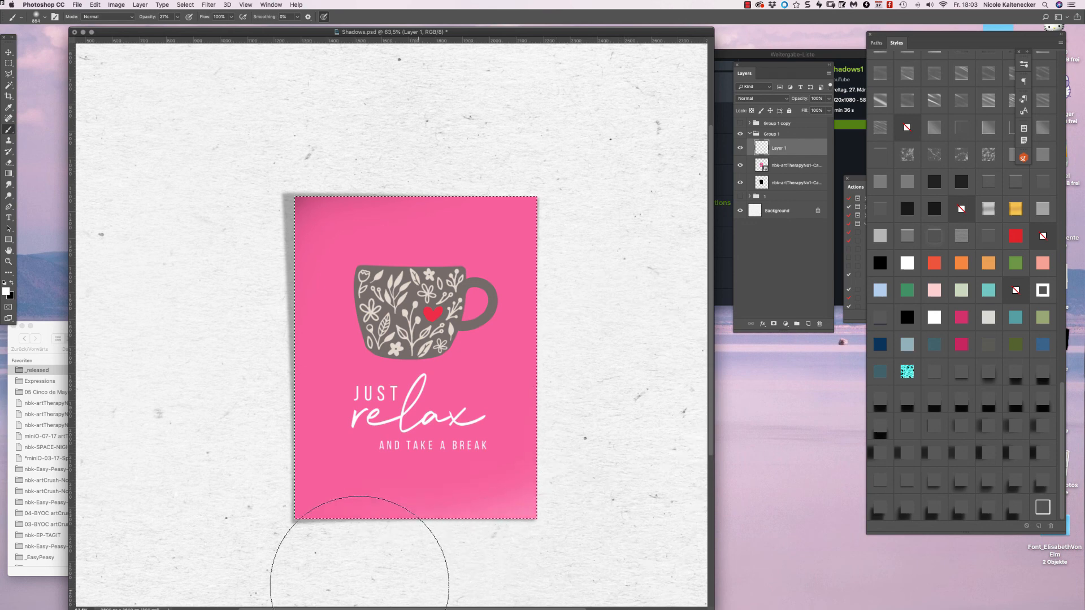
key("ctrl+d")
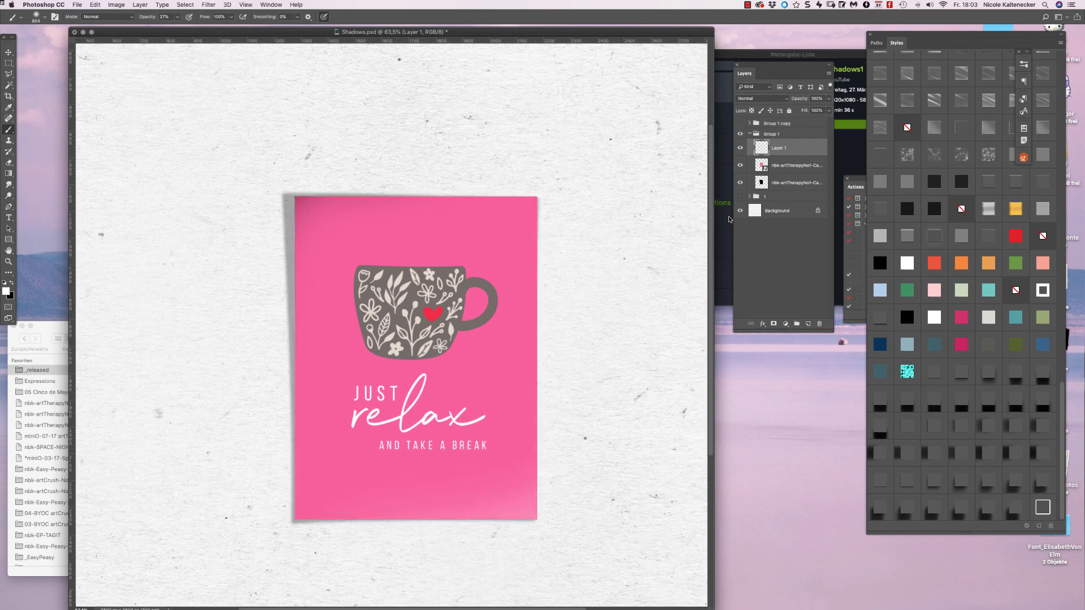
Warp the shadow layer again, bending its upper left edge and upper-left corner in toward the card, and apply the warp
left_click(783, 188)
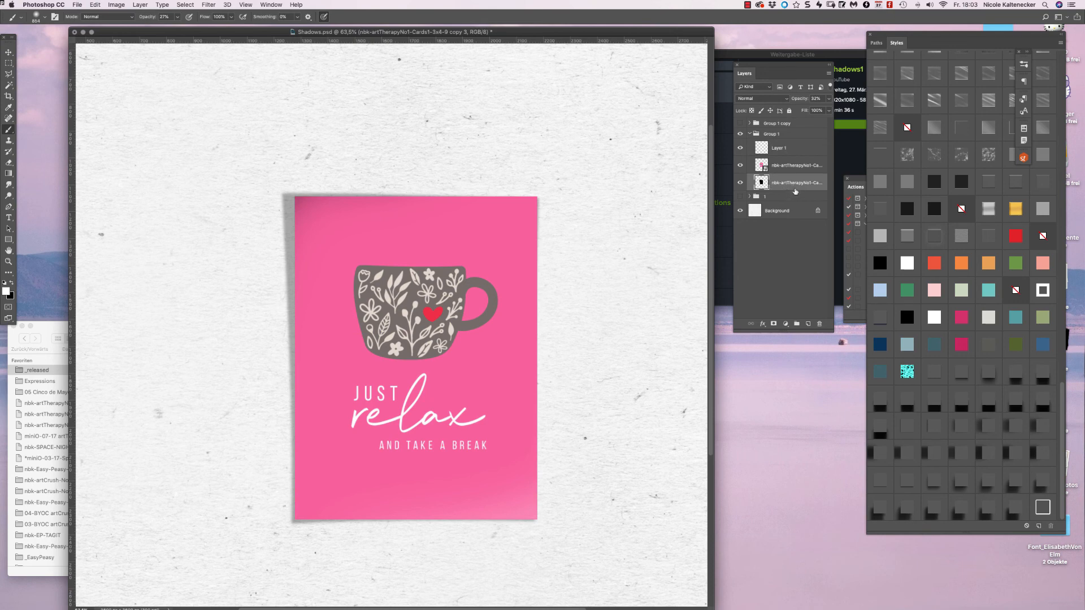
key("ctrl+t")
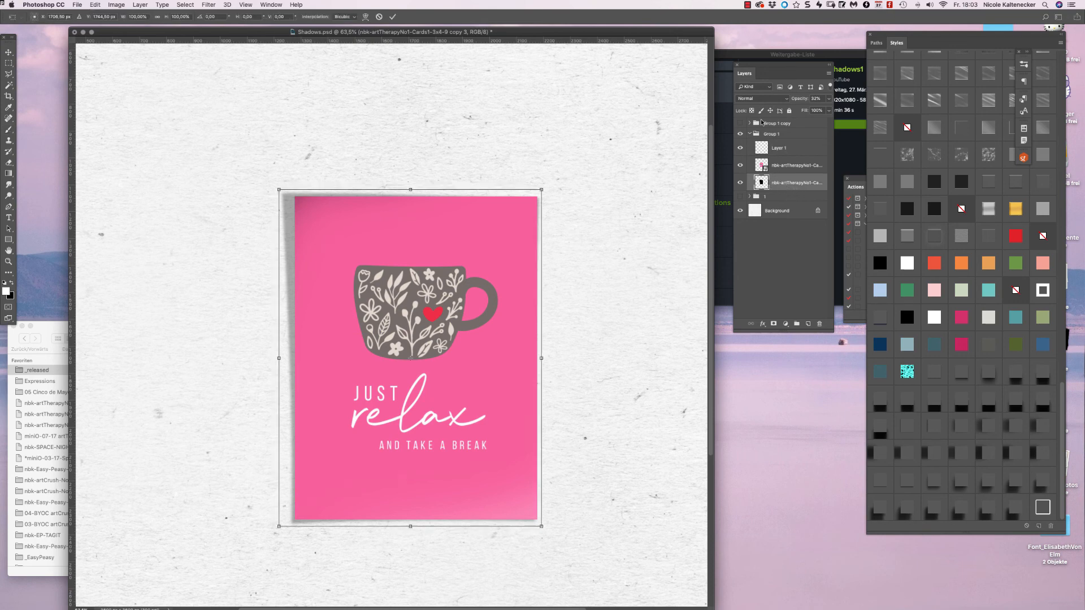
left_click(365, 17)
left_click_drag(297, 322, 300, 324)
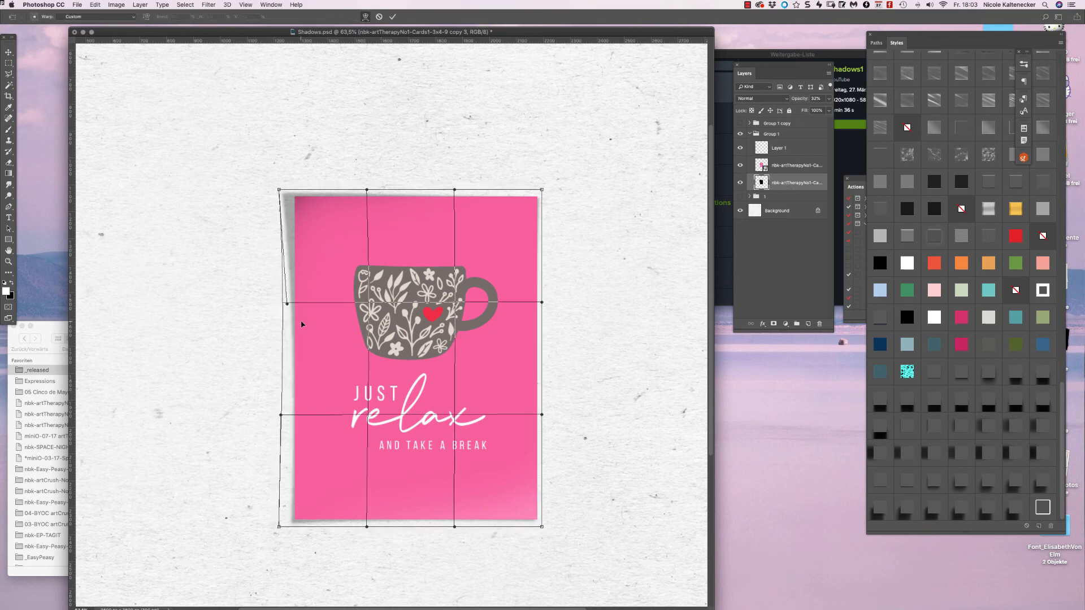
left_click_drag(305, 202, 314, 214)
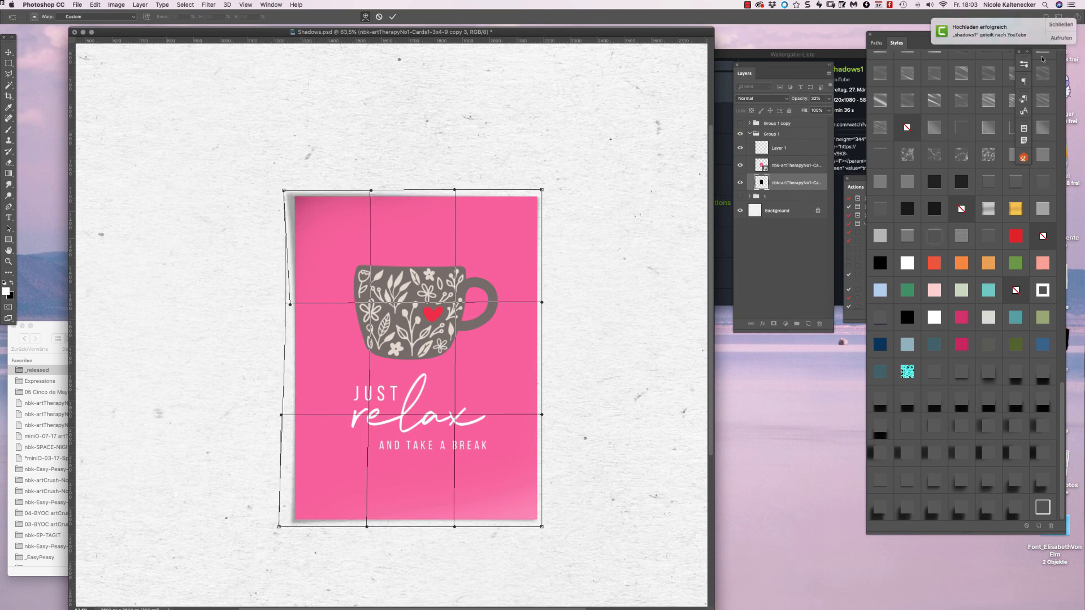
left_click(1068, 25)
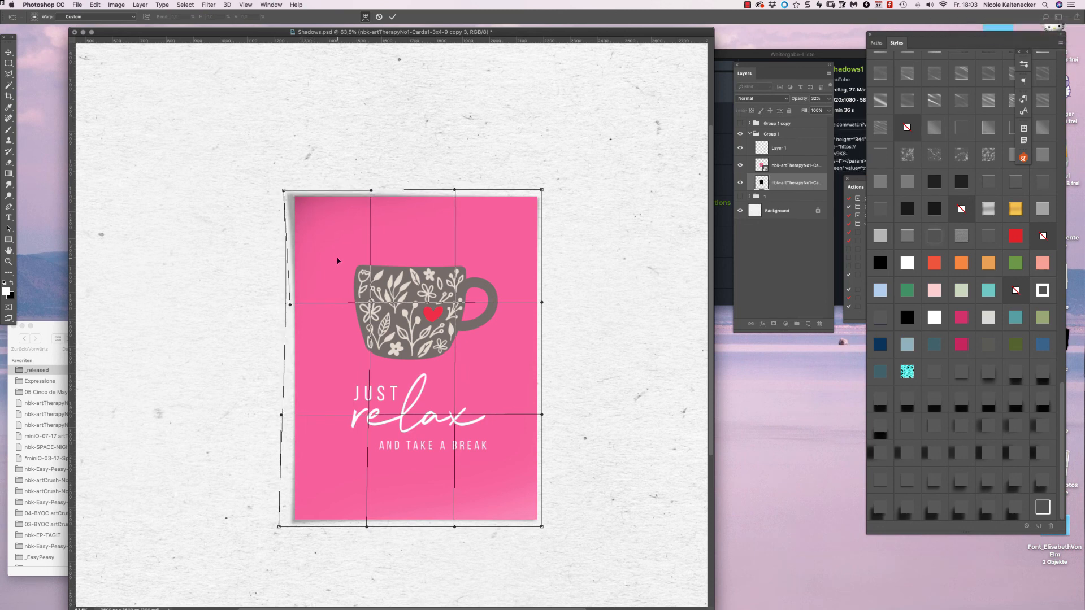
key("Return")
key("b")
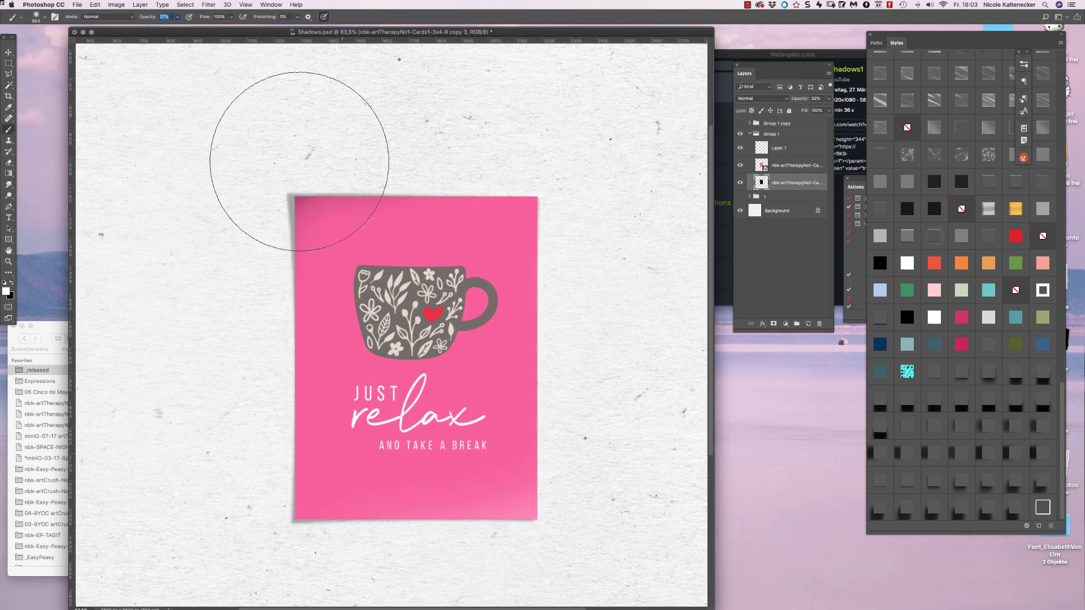
key("super+t")
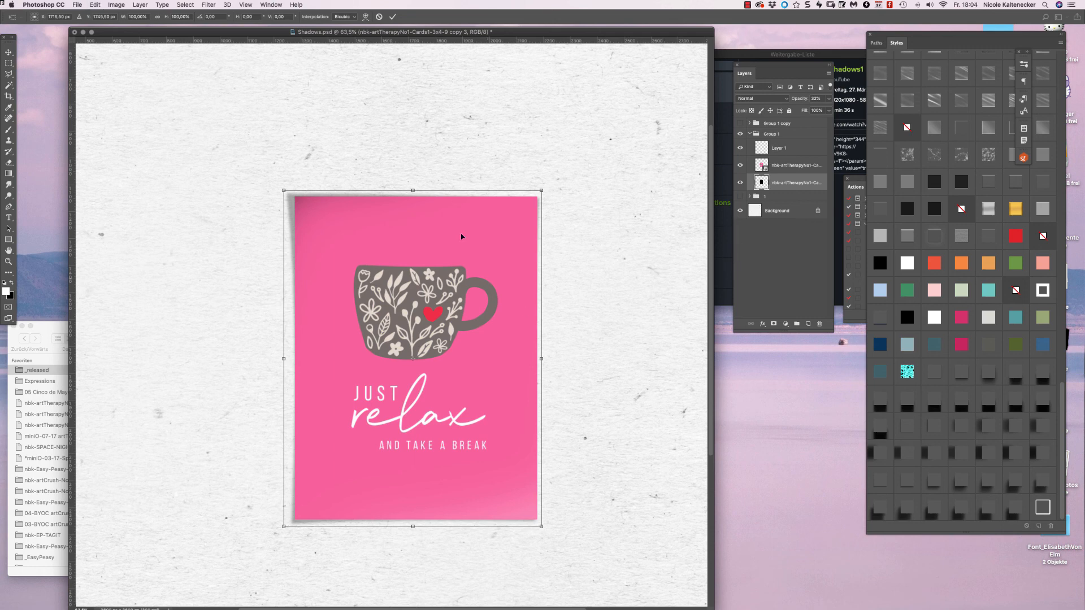
key("Return")
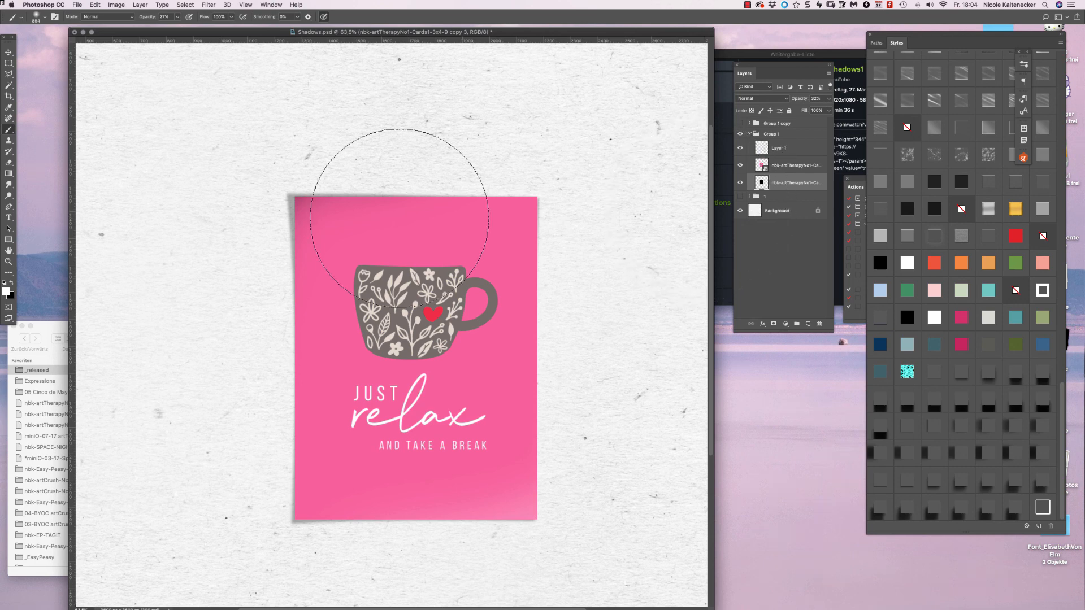
Collapse Group 1 and reposition the document window with the whole canvas in view at 33.33% zoom
left_click(8, 52)
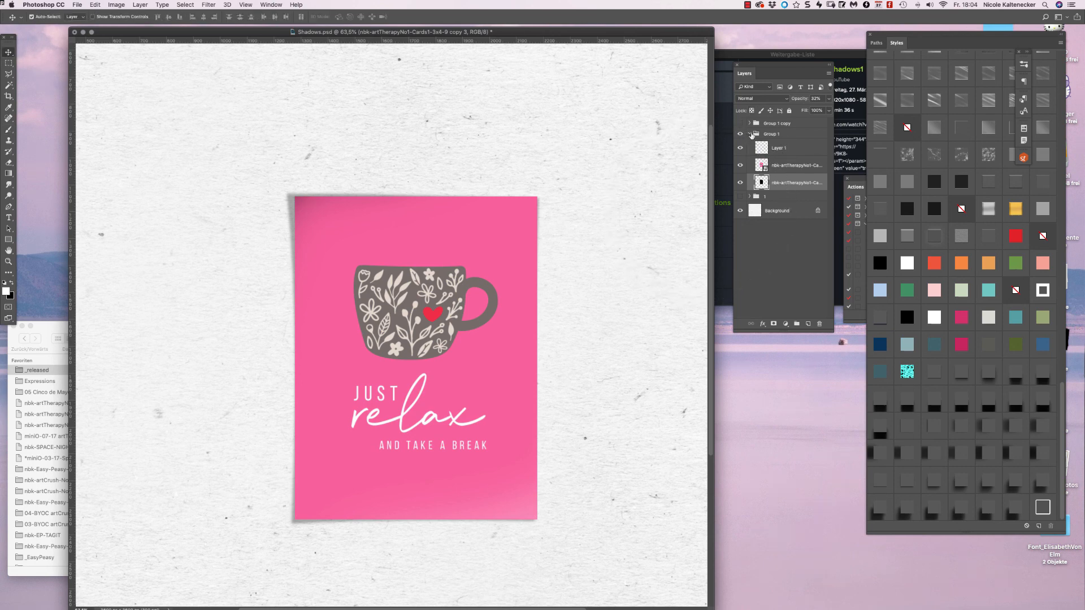
left_click(751, 134)
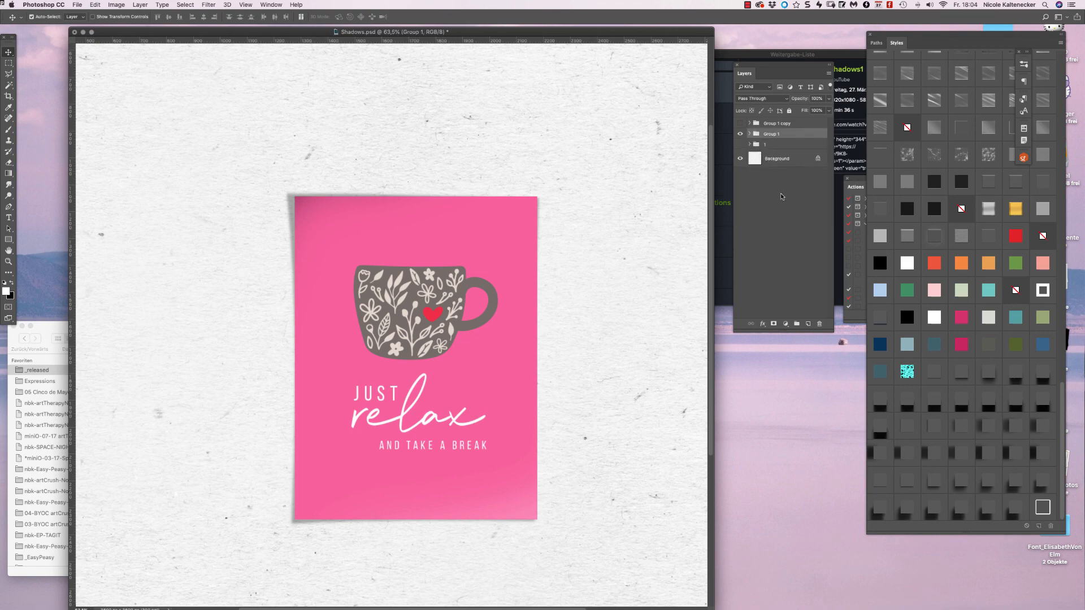
key("super+minus")
key("super+minus")
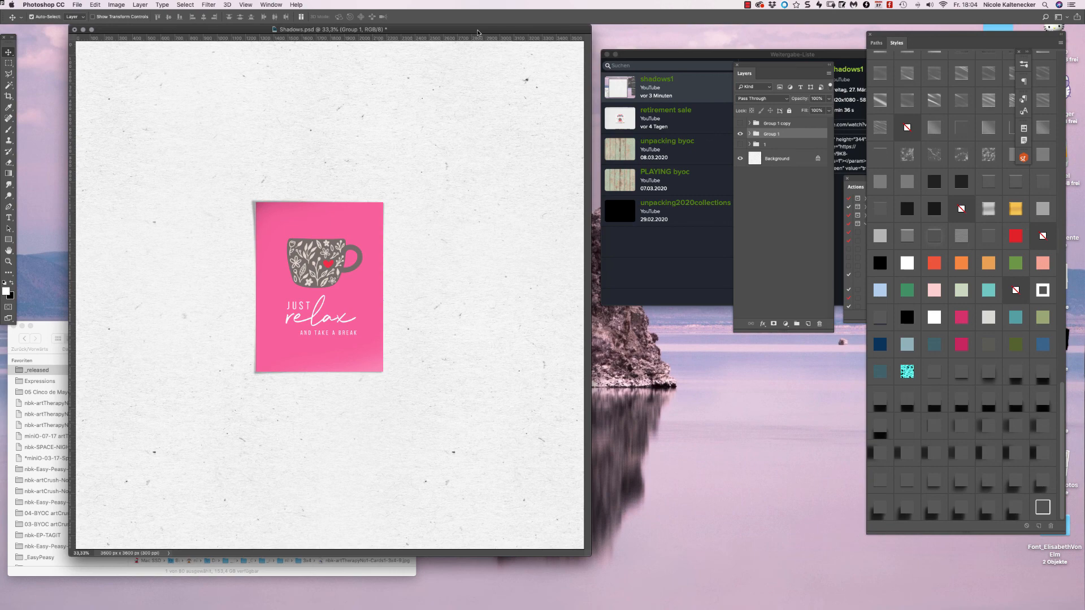
left_click_drag(486, 30, 557, 67)
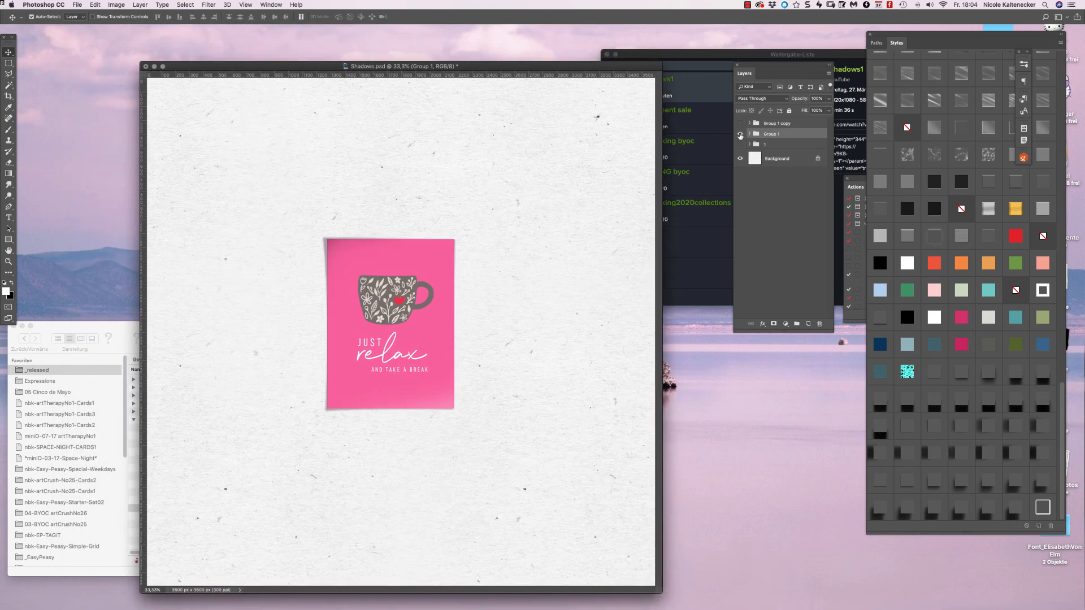